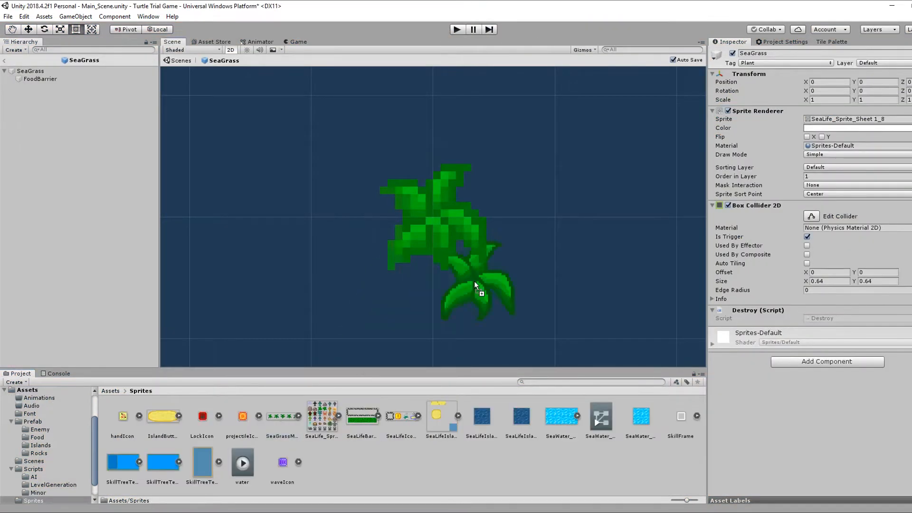
# Step: Create an animation from the five seagrass movement frames in the SeaGrass prefab and save it as SeaGrassMovement_Anim
pyautogui.moveTo(475, 282); pyautogui.dragTo(474, 283)
pyautogui.click(675, 408)
pyautogui.click(298, 416)
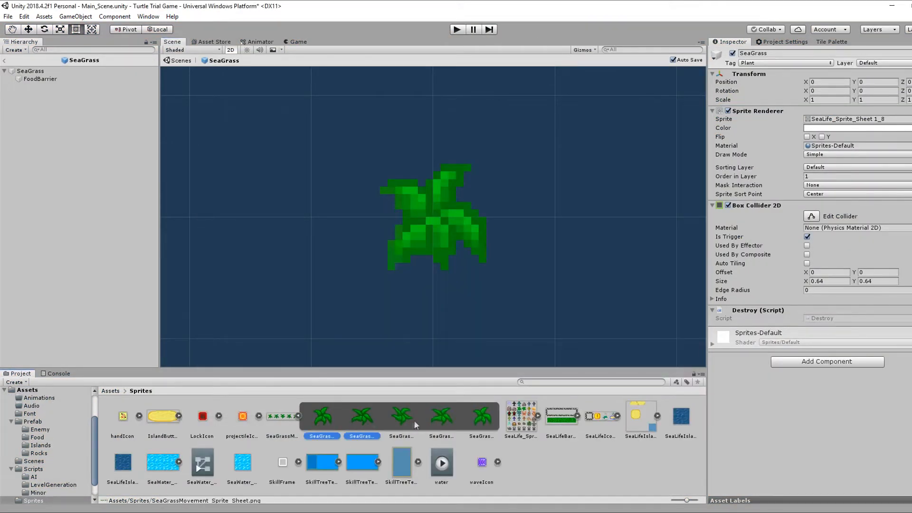
pyautogui.moveTo(307, 423); pyautogui.dragTo(558, 247)
pyautogui.write('PlantMovmen')
pyautogui.hotkey('ctrl', 'a')
pyautogui.write('SeaGrassMovement_Ani')
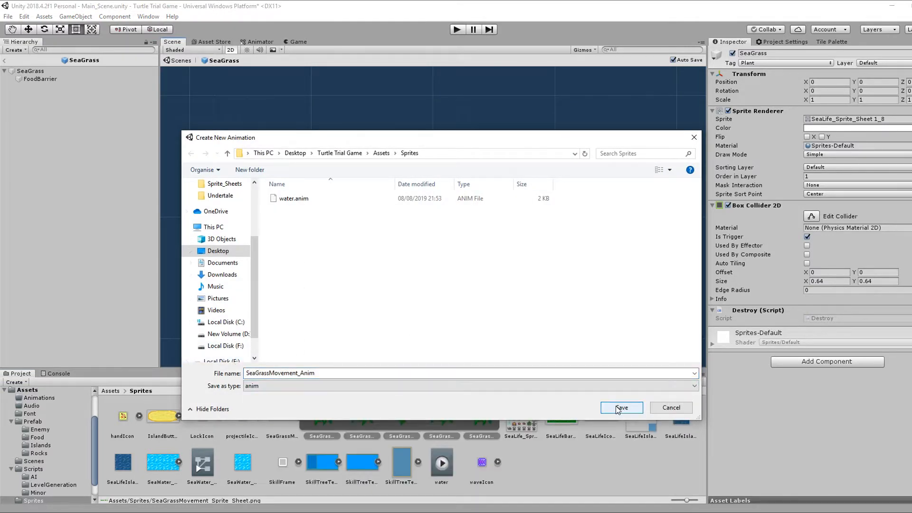
pyautogui.click(619, 407)
# Step: Look up animation components for SeaGrass, and test-run the main scene to view the seagrass animation
pyautogui.click(827, 361)
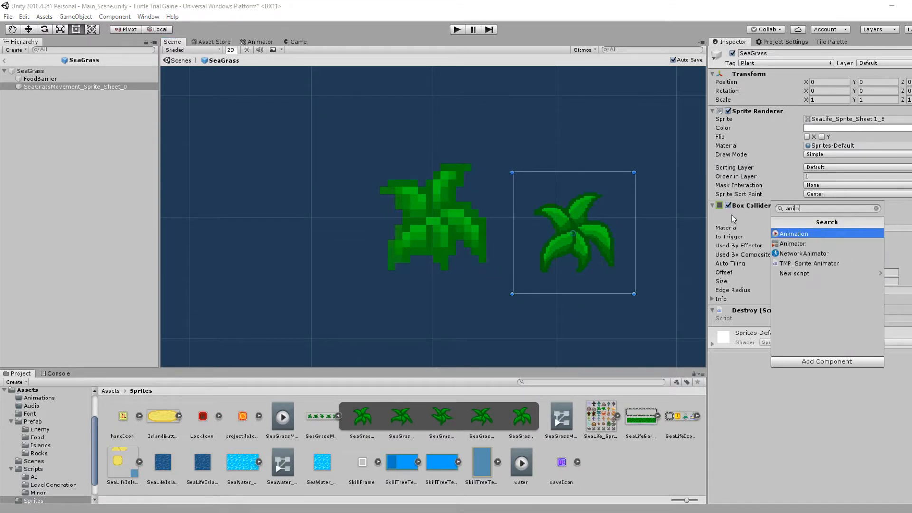
pyautogui.click(457, 30)
pyautogui.click(173, 41)
pyautogui.scroll(5, 382, 211)
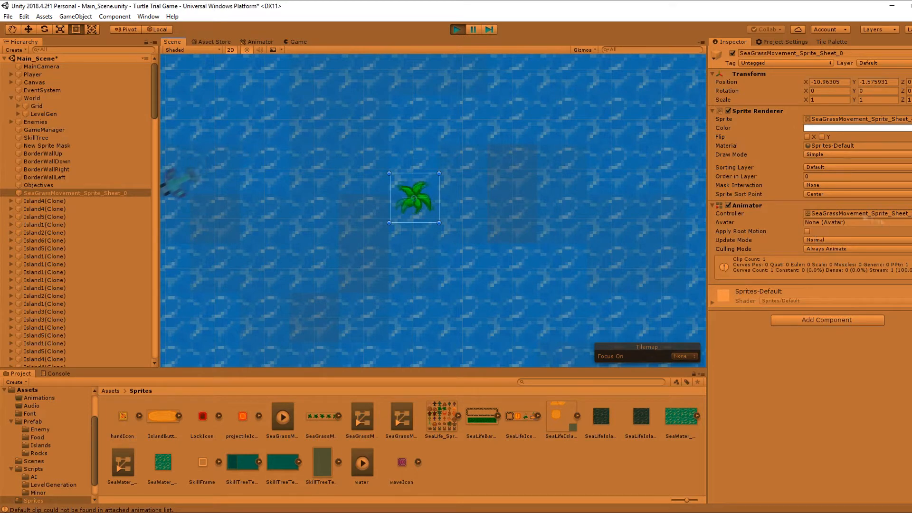
pyautogui.click(458, 31)
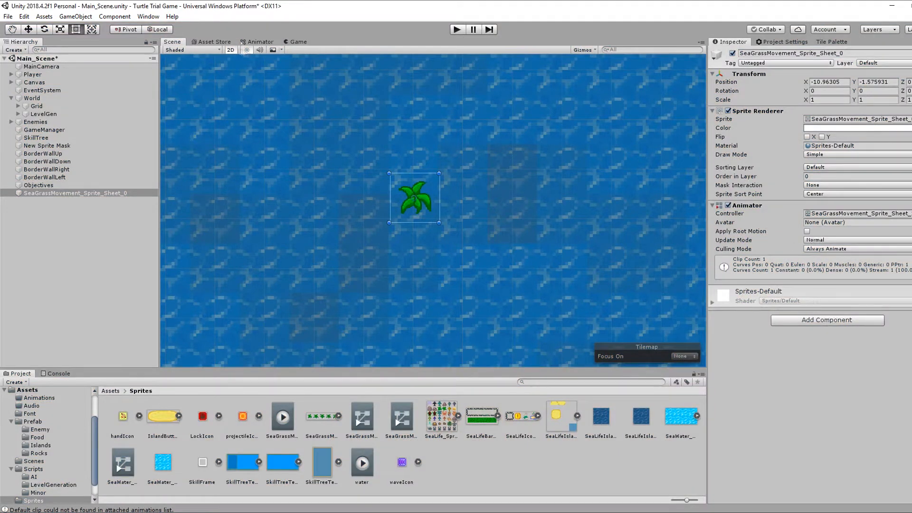
# Step: Set the speed of the SeaGrassMovement_Anim state to 0.5 in the Animator
pyautogui.click(248, 42)
pyautogui.click(489, 157)
pyautogui.click(438, 218)
pyautogui.click(483, 163)
pyautogui.click(473, 185)
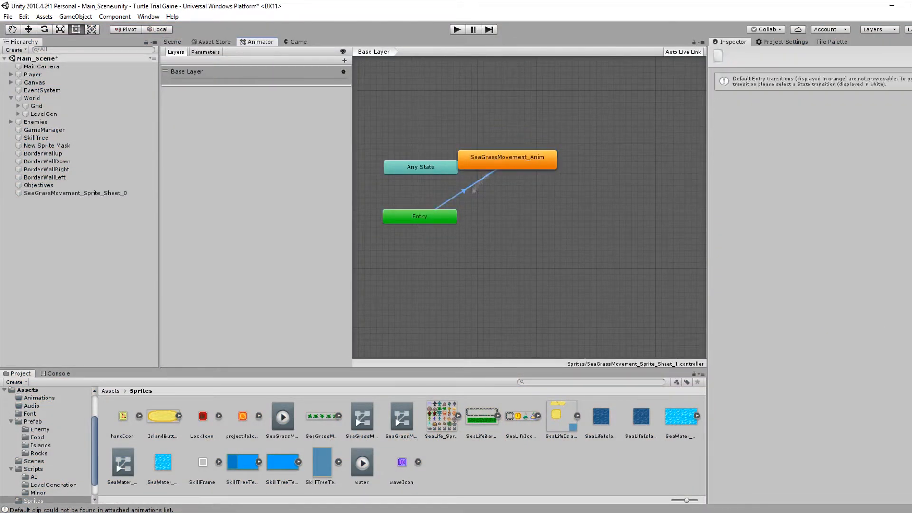
pyautogui.click(523, 161)
pyautogui.click(825, 84)
pyautogui.write('0.5')
# Step: Play-test the game, moving the player around to check the SeaGrass prefab's animation
pyautogui.click(458, 30)
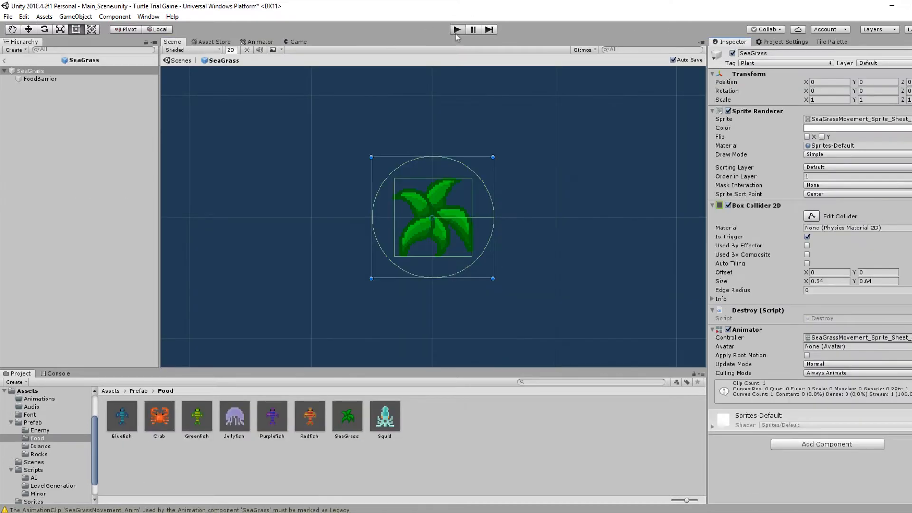
pyautogui.press('w')
pyautogui.press('a')
pyautogui.press('d')
pyautogui.click(456, 31)
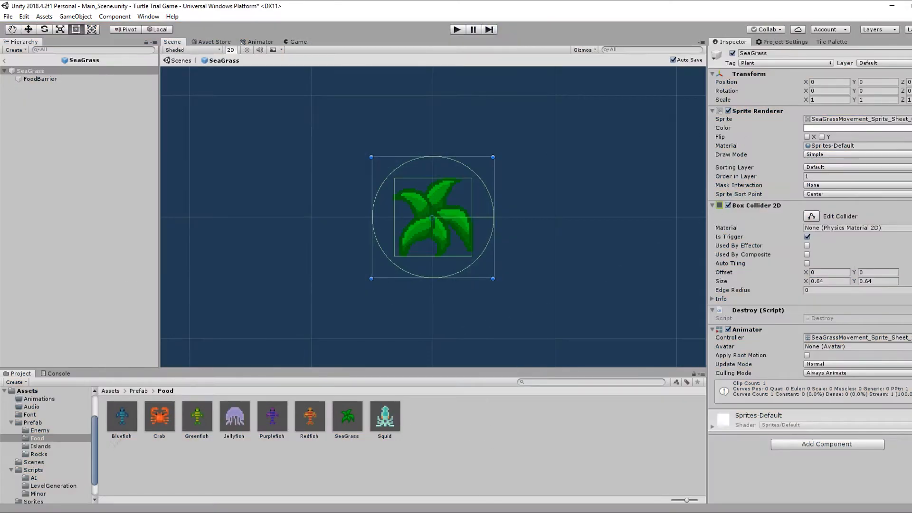
# Step: Inspect the seagrass animation state in the Animator and run the game again
pyautogui.click(261, 41)
pyautogui.click(531, 162)
pyautogui.click(456, 29)
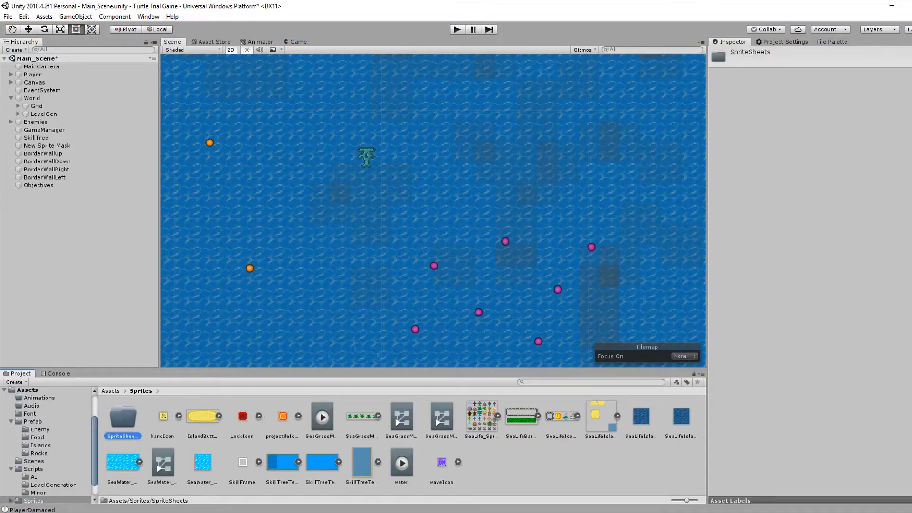
# Step: Create an Icons folder inside Sprites and move the sprite sheets into the SpriteSheets folder
pyautogui.rightClick(491, 452)
pyautogui.moveTo(518, 223)
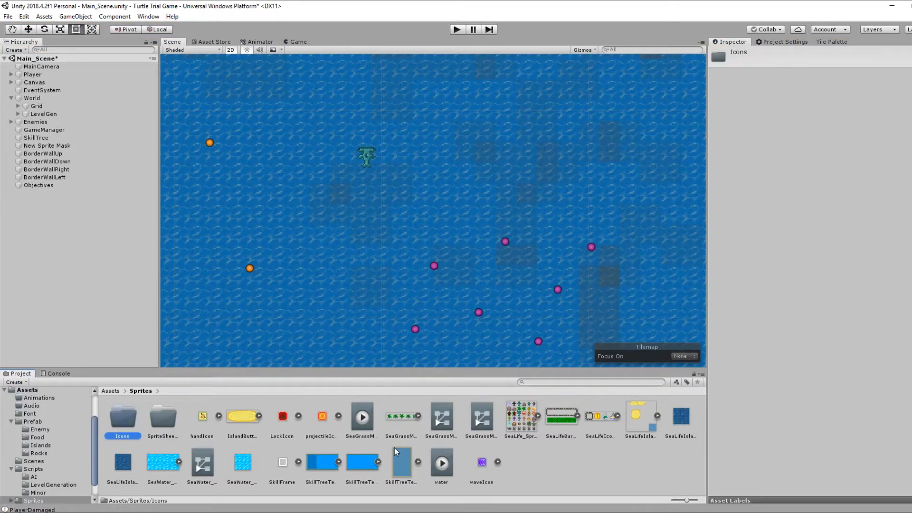
pyautogui.click(364, 425)
pyautogui.click(354, 461)
pyautogui.click(362, 422)
pyautogui.moveTo(362, 422); pyautogui.dragTo(165, 421)
pyautogui.click(403, 422)
pyautogui.moveTo(403, 422); pyautogui.dragTo(166, 421)
# Step: Create a folder named Single inside the Sprites folder
pyautogui.click(404, 422)
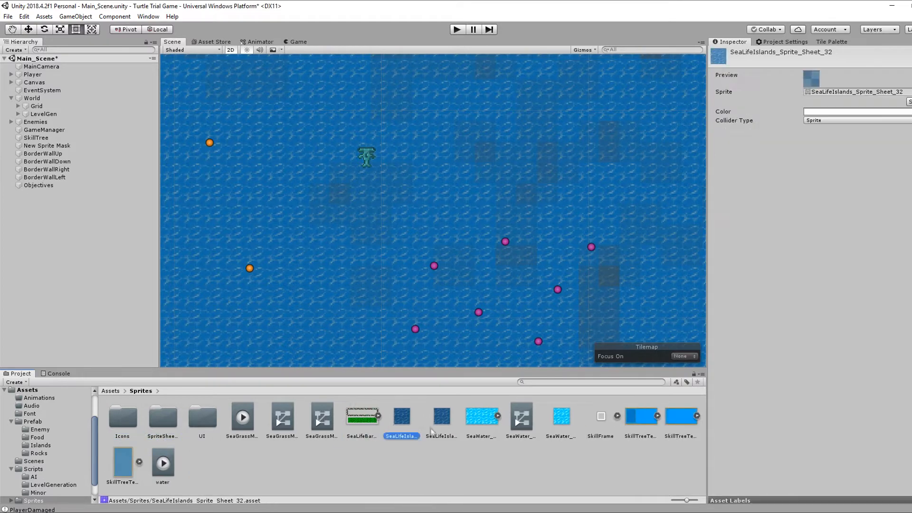
pyautogui.rightClick(431, 424)
pyautogui.click(570, 172)
pyautogui.press('Return')
# Step: Move the two SeaLifeIslands tile assets and the loose water assets out of Sprites into its subfolders, using Single for the tiles
pyautogui.click(440, 420)
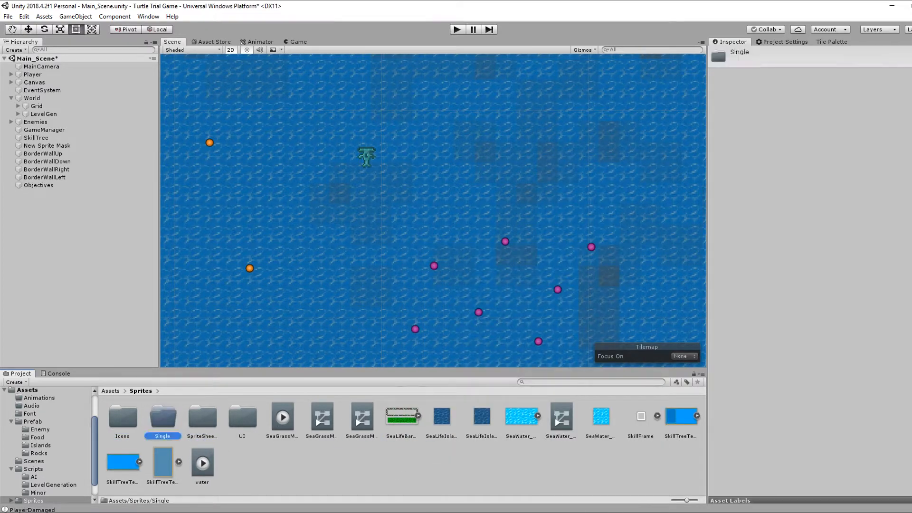
pyautogui.keyDown('shift'); pyautogui.click(481, 420); pyautogui.keyUp('shift')
pyautogui.moveTo(481, 421); pyautogui.dragTo(163, 422)
pyautogui.click(441, 417)
pyautogui.click(464, 416)
pyautogui.moveTo(441, 417); pyautogui.dragTo(169, 425)
# Step: Move the SkillTree textures and the SeaLifeBar sprite into the UI folder
pyautogui.click(509, 430)
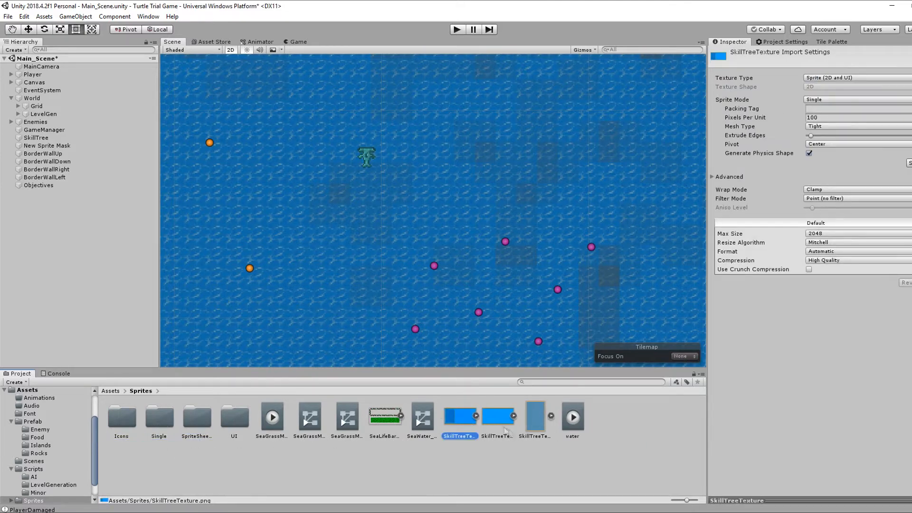
pyautogui.moveTo(289, 428); pyautogui.dragTo(238, 424)
pyautogui.moveTo(385, 419); pyautogui.dragTo(242, 427)
# Step: Move the remaining animation clips and animator controllers from Sprites into the Animations folder
pyautogui.click(273, 419)
pyautogui.keyDown('shift'); pyautogui.click(422, 419); pyautogui.keyUp('shift')
pyautogui.moveTo(423, 419); pyautogui.dragTo(42, 440)
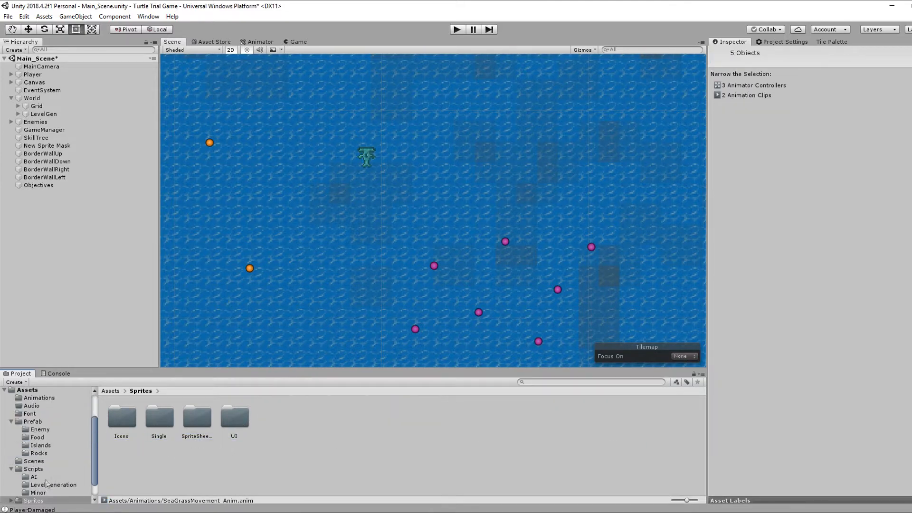
# Step: Open the SpriteSheets folder and select the five fish movement sprite sheets
pyautogui.click(110, 391)
pyautogui.click(119, 418)
pyautogui.doubleClick(347, 417)
pyautogui.doubleClick(197, 417)
pyautogui.click(140, 422)
pyautogui.click(140, 422)
# Step: Set the fish sheets to High Quality compression, Point (no filter) filtering, 64 pixels per unit and Multiple sprite mode
pyautogui.click(836, 260)
pyautogui.click(827, 299)
pyautogui.click(836, 198)
pyautogui.click(827, 206)
pyautogui.click(749, 117)
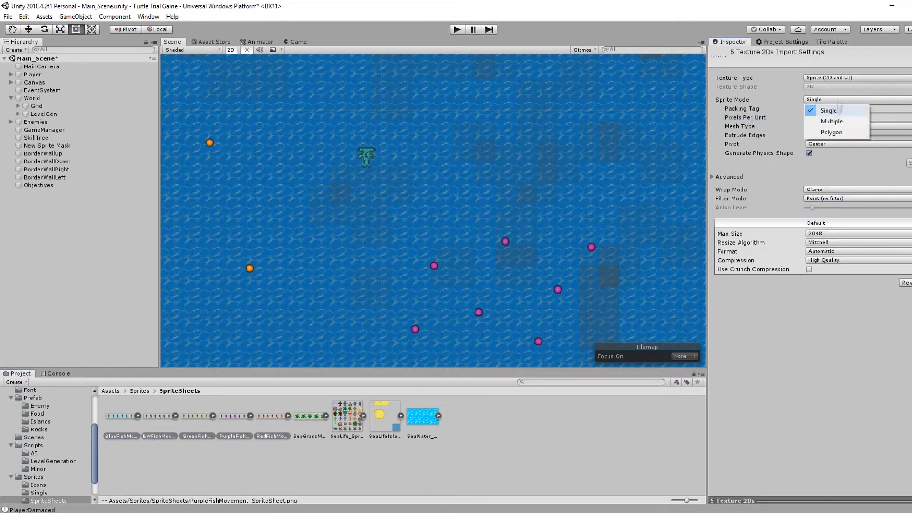
pyautogui.click(832, 121)
# Step: Slice the blue and the black-and-white fish sheets in the Sprite Editor by grid cell size, 64 x 64 pixels
pyautogui.click(908, 153)
pyautogui.click(152, 20)
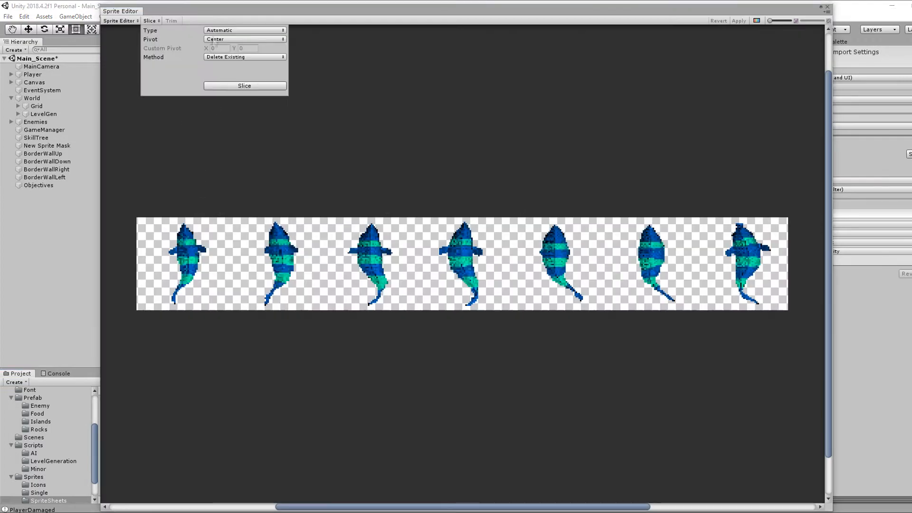
pyautogui.click(220, 30)
pyautogui.click(242, 52)
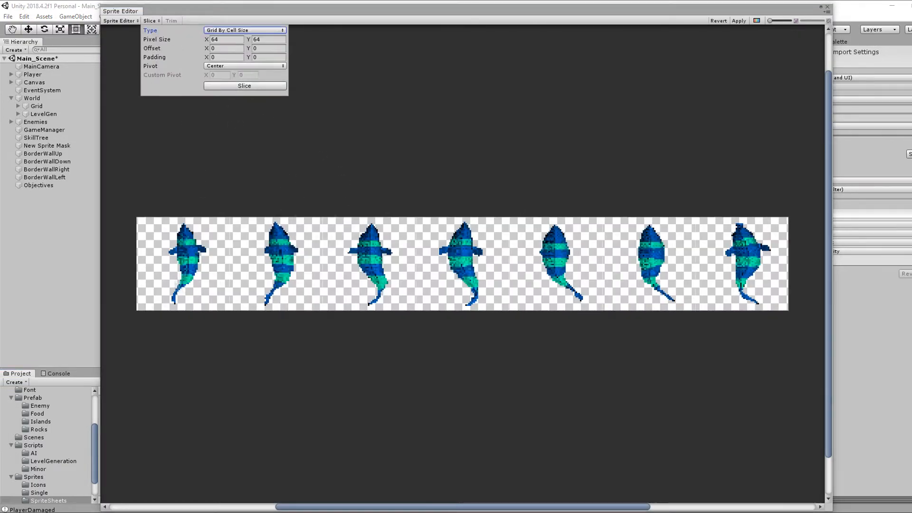
pyautogui.click(245, 86)
pyautogui.click(556, 259)
pyautogui.click(739, 21)
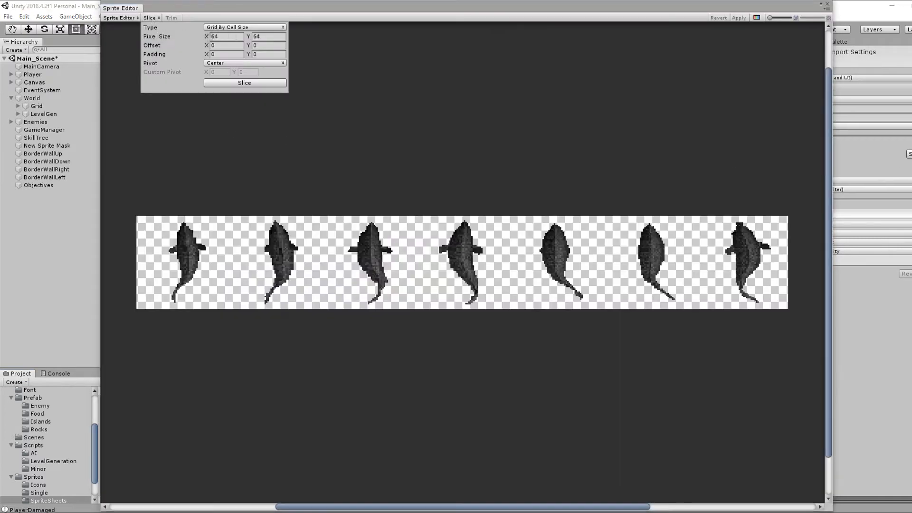
pyautogui.click(234, 83)
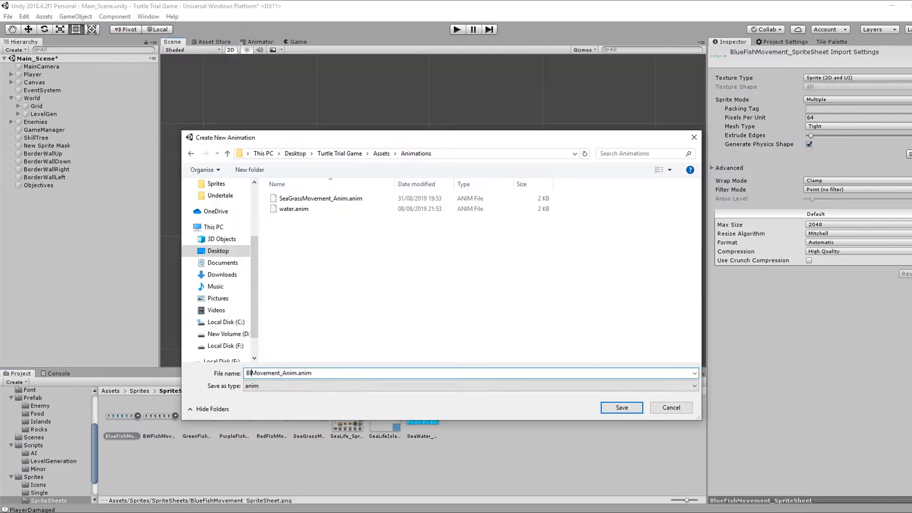
# Step: Save the blue fish animation as BlueFishMovement_Anim in the Animations folder and play-test it in the scene
pyautogui.write('Fish')
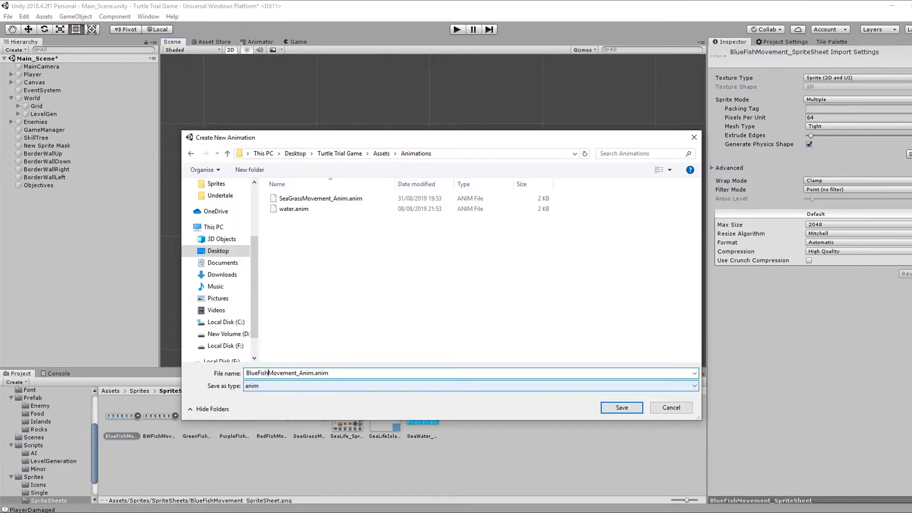
pyautogui.click(622, 408)
pyautogui.scroll(2, 370, 230)
pyautogui.click(457, 30)
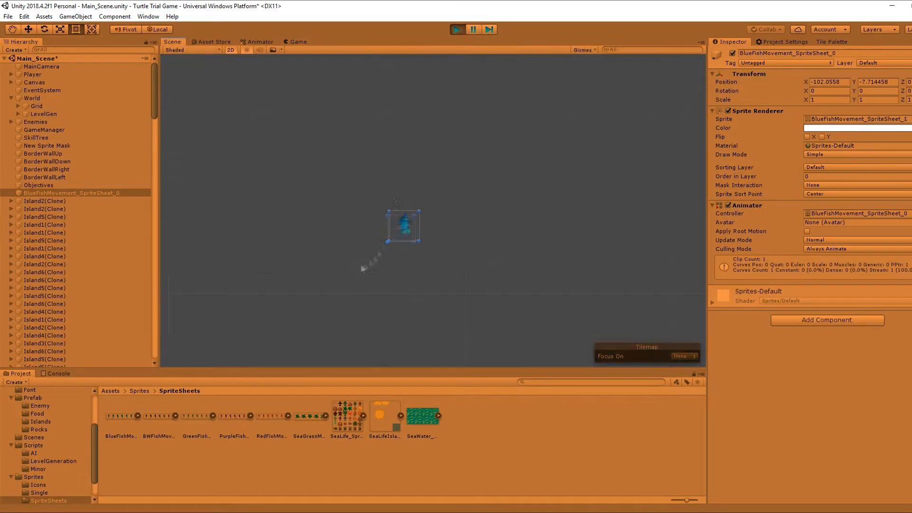
pyautogui.hotkey('ctrl', 'p')
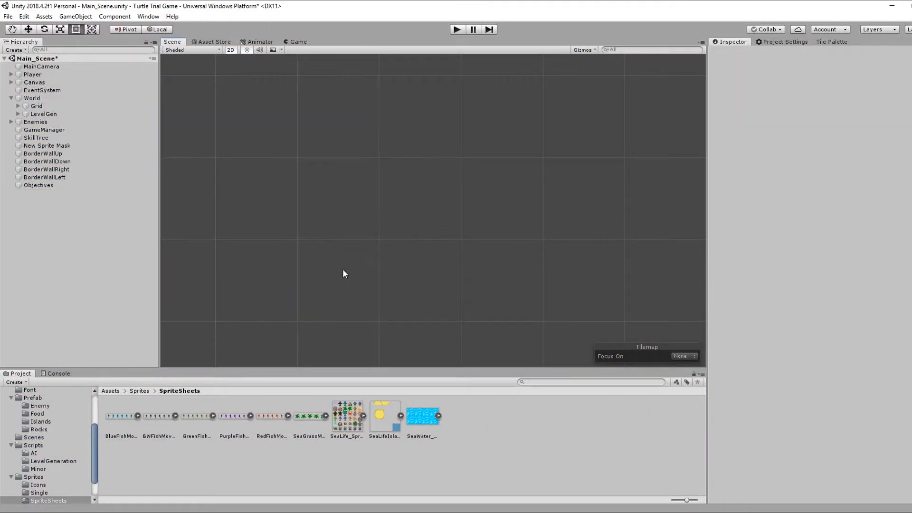
# Step: Create an animation from the BWFishMovement sprite sheet and save it as WBFishMovement_Anim in the Animations folder
pyautogui.click(160, 416)
pyautogui.moveTo(161, 418); pyautogui.dragTo(409, 169)
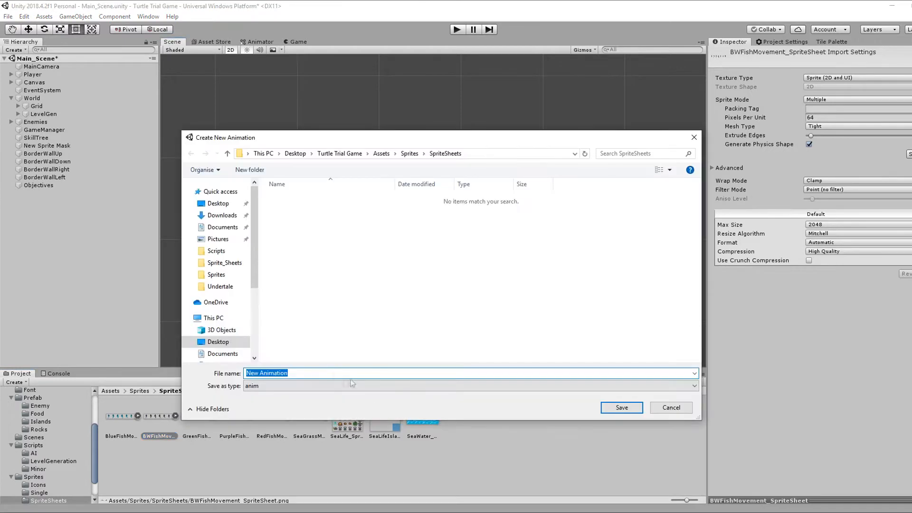
pyautogui.click(382, 153)
pyautogui.doubleClick(290, 198)
pyautogui.click(309, 198)
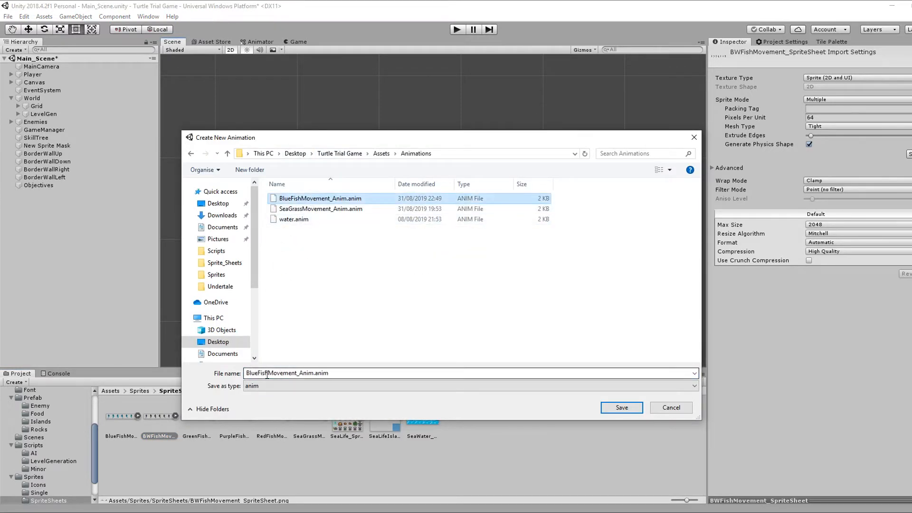
pyautogui.write('WB')
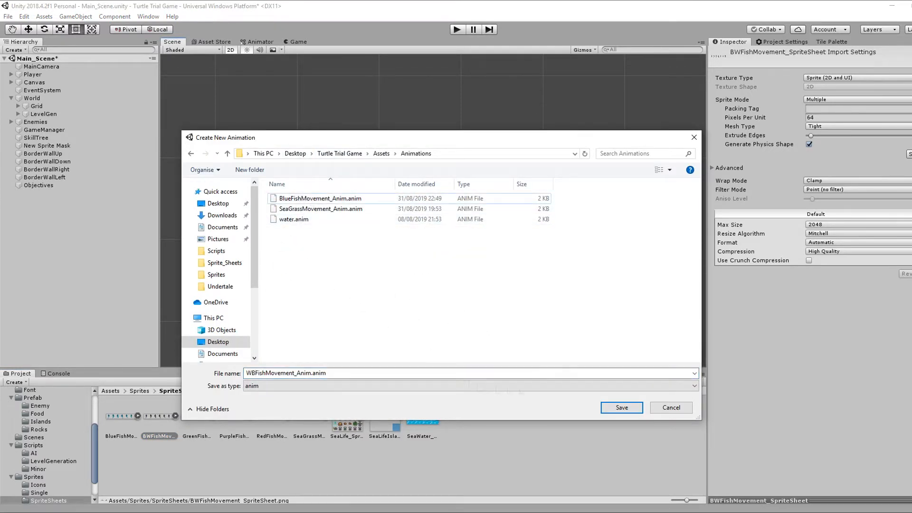
pyautogui.click(623, 412)
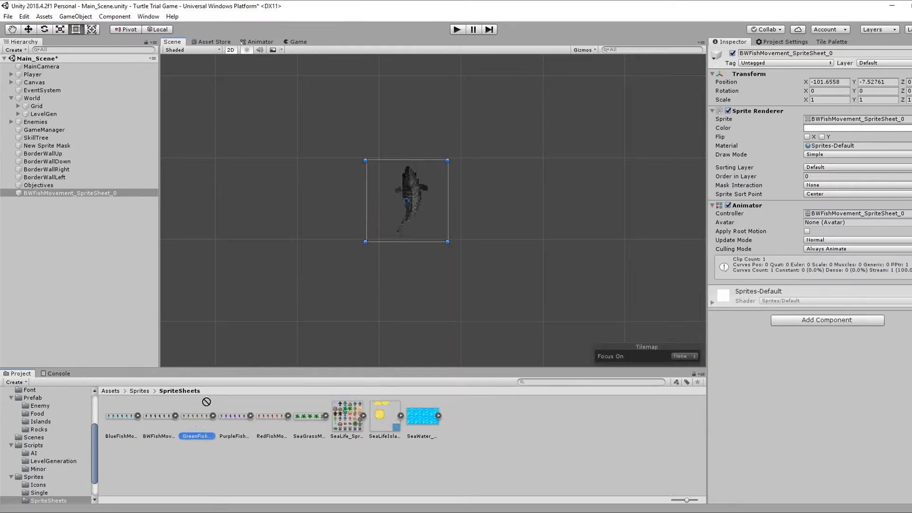
# Step: Create the green fish animation as GreenFishMovement_Anim in the Animations folder, and play-test all the fish animations
pyautogui.moveTo(206, 402); pyautogui.dragTo(436, 200)
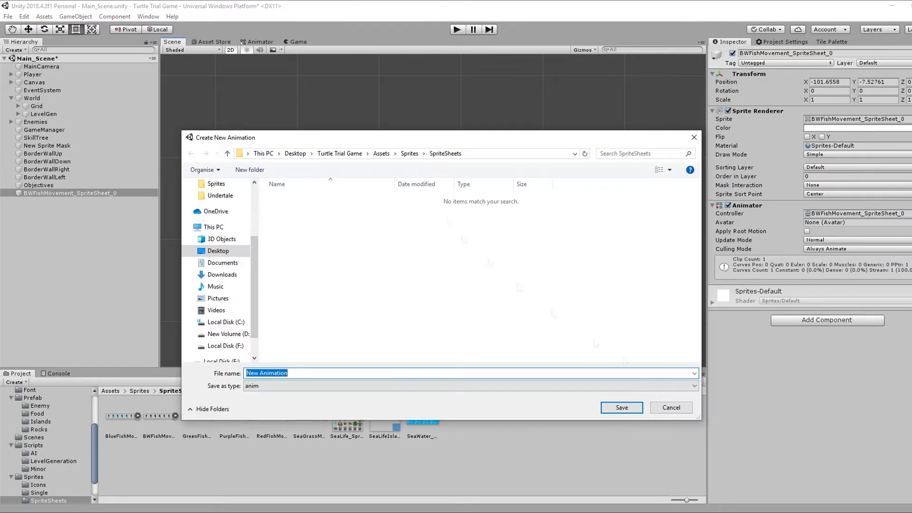
pyautogui.click(381, 154)
pyautogui.doubleClick(294, 198)
pyautogui.click(314, 198)
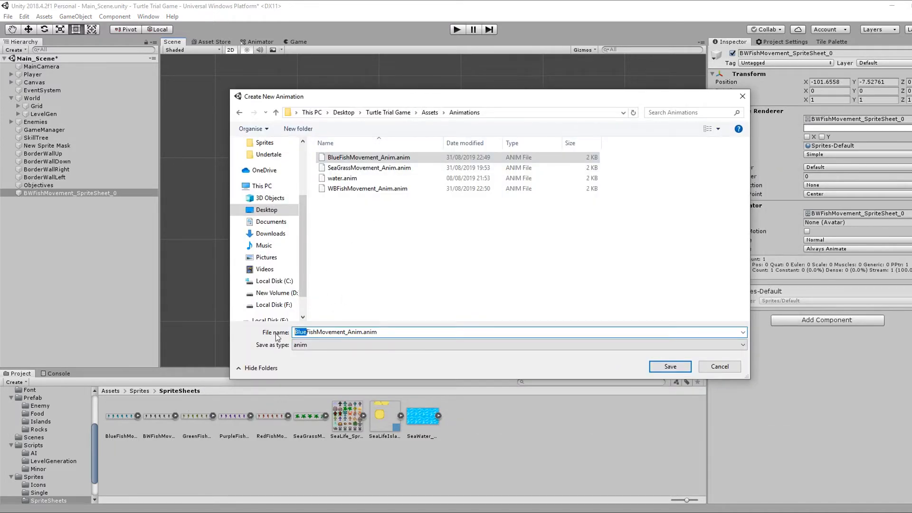
pyautogui.write('Green')
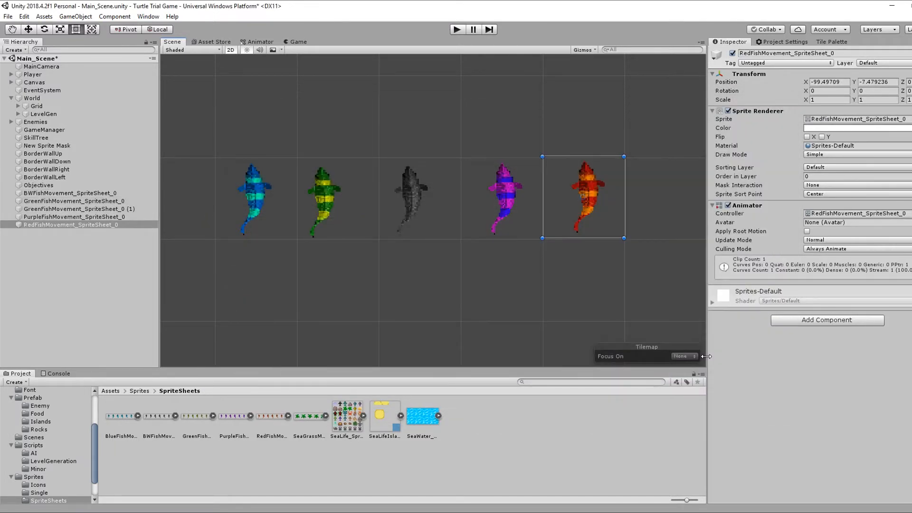
pyautogui.hotkey('ctrl', 'p')
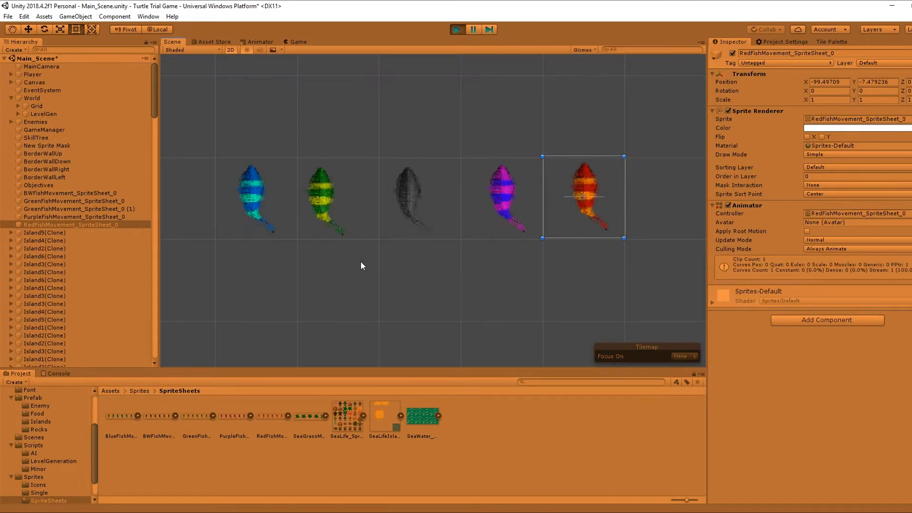
pyautogui.hotkey('ctrl', 'p')
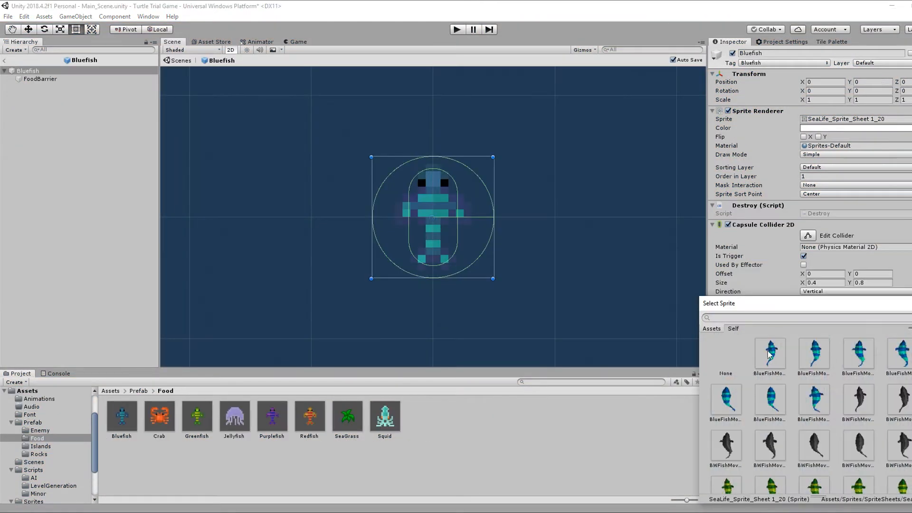
# Step: Give the Bluefish prefab the BlueFishMovement_SpriteSheet_0 sprite and matching Animator controller, and test-run the game
pyautogui.click(770, 373)
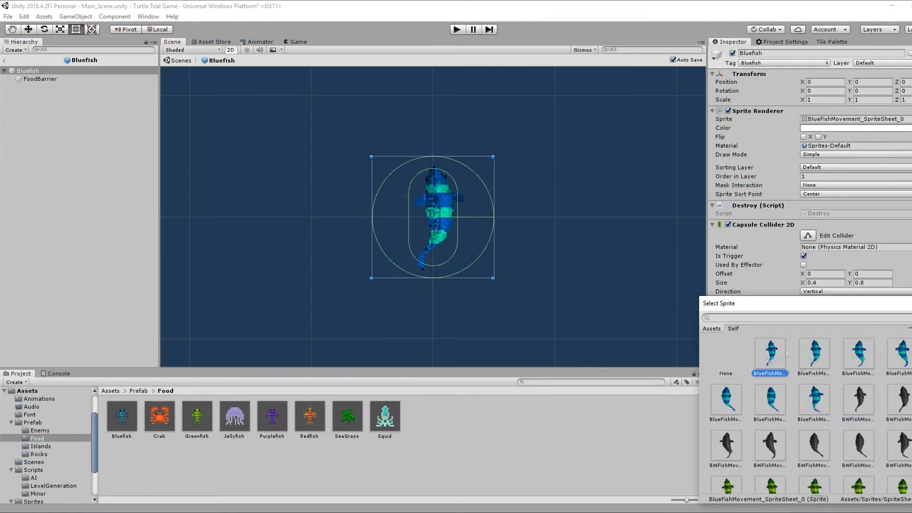
pyautogui.doubleClick(770, 374)
pyautogui.scroll(-8, 868, 320)
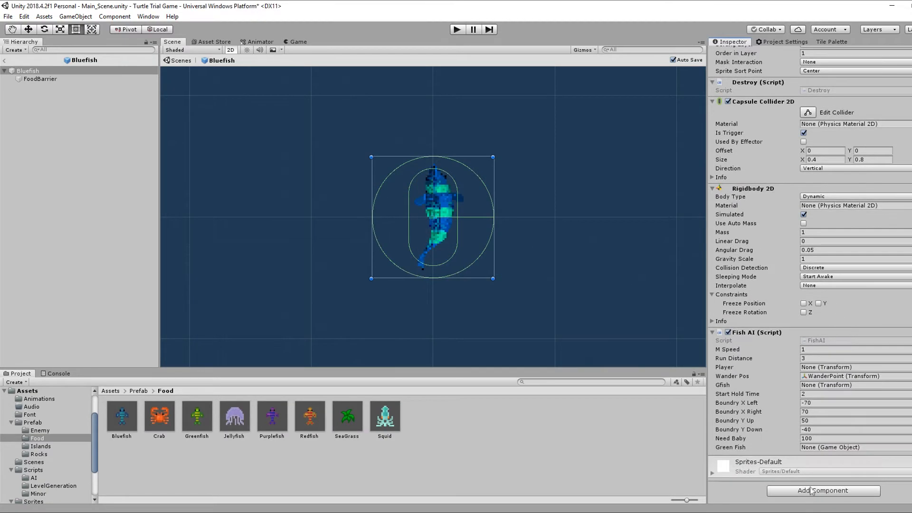
pyautogui.click(909, 384)
pyautogui.doubleClick(807, 405)
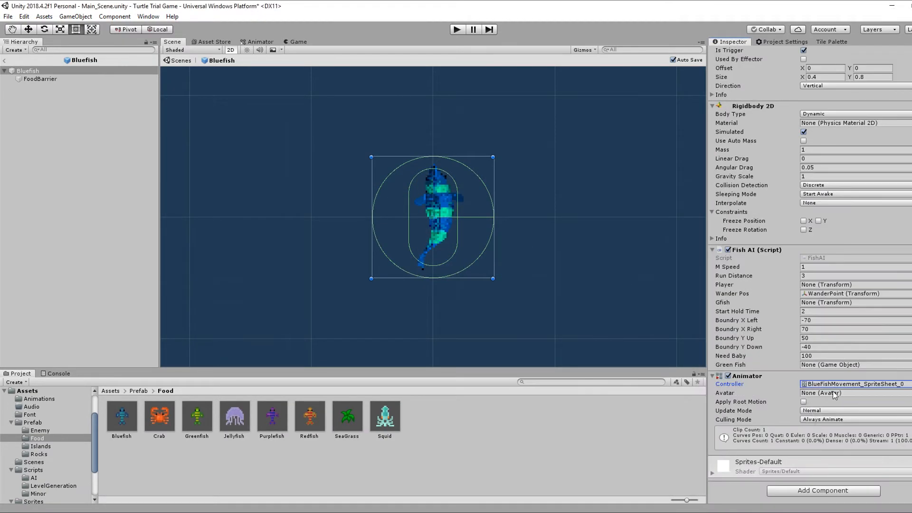
pyautogui.click(457, 29)
pyautogui.click(457, 29)
# Step: Change the Greenfish prefab's sprite to the first frame of the GreenFishMovement sprite sheet
pyautogui.click(5, 61)
pyautogui.doubleClick(197, 417)
pyautogui.click(910, 119)
pyautogui.scroll(10, 730, 382)
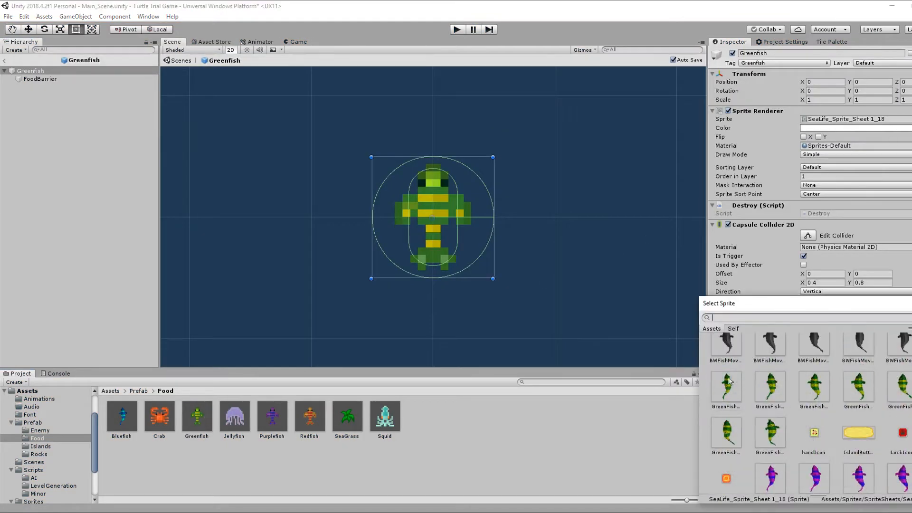
pyautogui.doubleClick(727, 385)
pyautogui.scroll(-5, 881, 237)
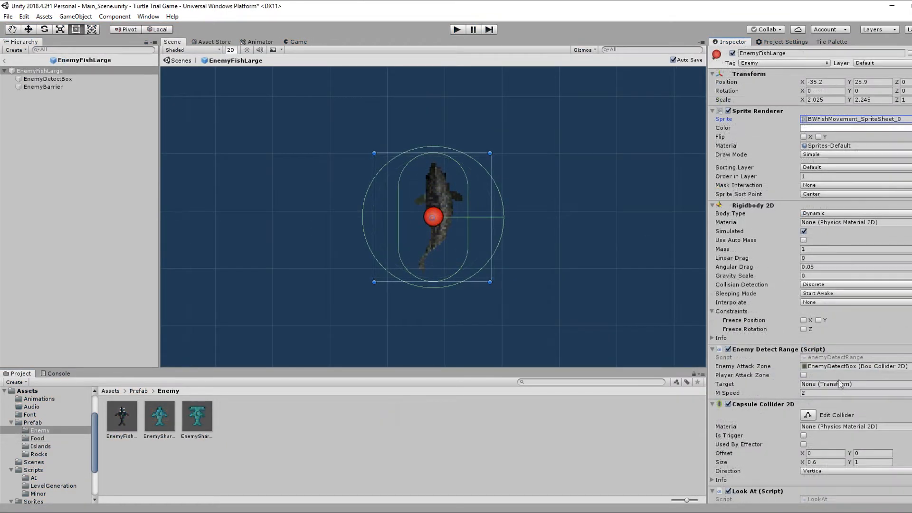
# Step: Add an Animator with the BWFishMovement_SpriteSheet_0 controller to the EnemyFishLarge prefab, and play-test the game
pyautogui.scroll(-4, 840, 384)
pyautogui.click(806, 494)
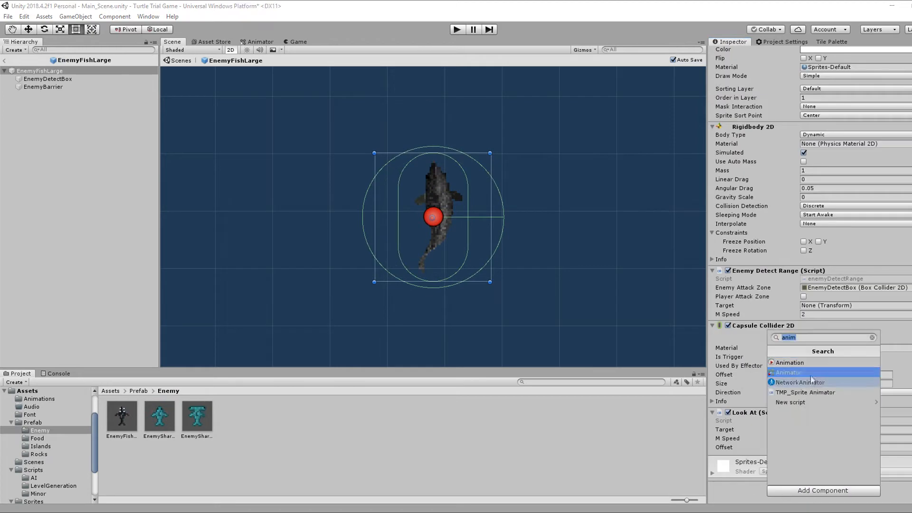
pyautogui.click(791, 373)
pyautogui.click(909, 384)
pyautogui.doubleClick(744, 353)
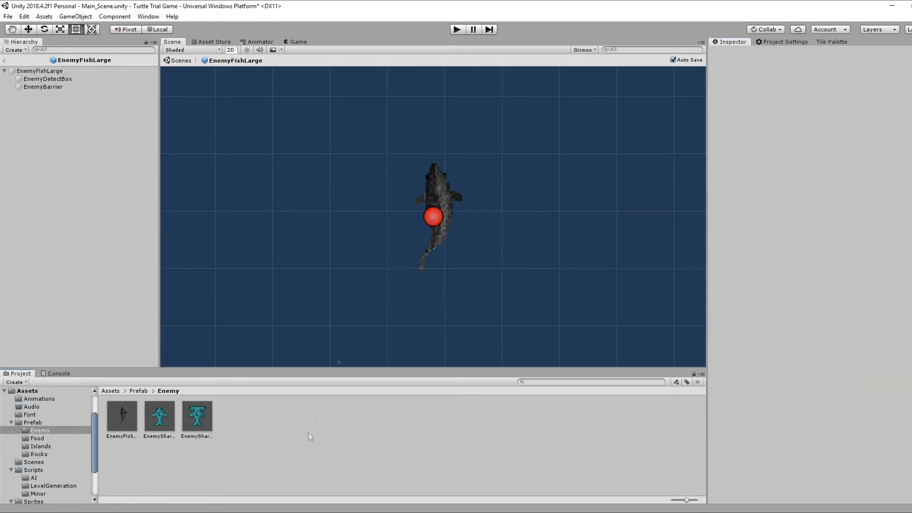
pyautogui.click(457, 29)
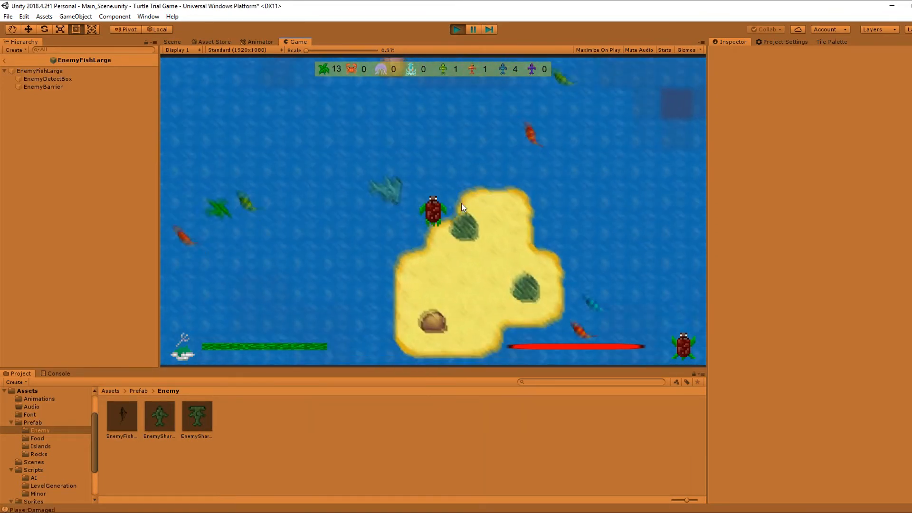
pyautogui.click(457, 29)
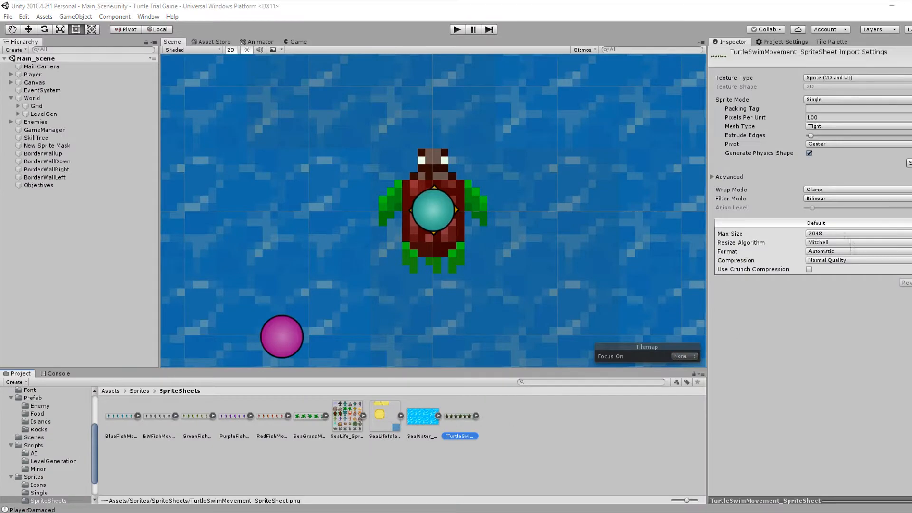
# Step: Configure the TurtleSwimMovement sprite sheet with High Quality compression, Point (no filter) filtering and Multiple sprite mode
pyautogui.click(856, 261)
pyautogui.click(832, 304)
pyautogui.click(855, 199)
pyautogui.click(832, 207)
pyautogui.click(855, 99)
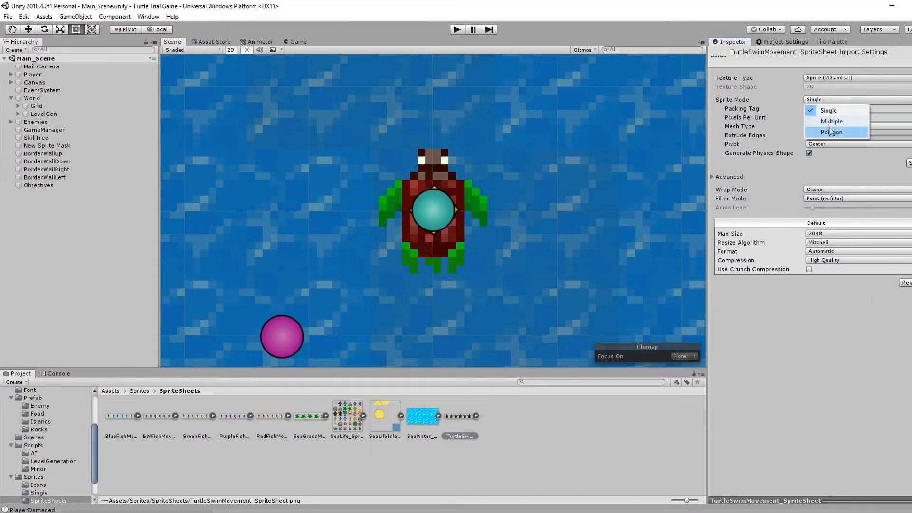
pyautogui.click(829, 122)
# Step: Slice the TurtleSwimMovement sprite sheet into 64 by 64 pixel frames in the Sprite Editor
pyautogui.click(909, 163)
pyautogui.click(150, 18)
pyautogui.click(233, 27)
pyautogui.click(233, 41)
pyautogui.click(242, 81)
pyautogui.click(275, 266)
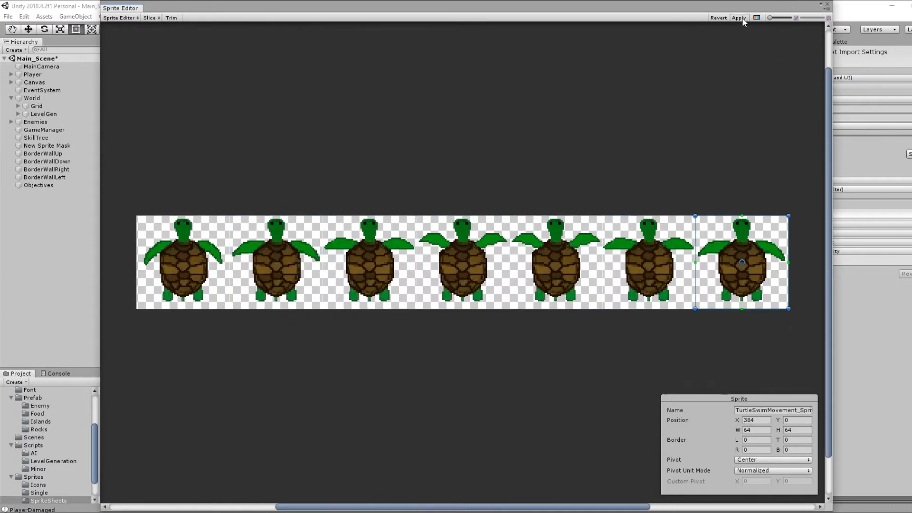
pyautogui.click(828, 4)
# Step: Set the Player's sprite to TurtleSwimMovement_SpriteSheet_1 and play-test by swimming the turtle around
pyautogui.scroll(-5, 418, 214)
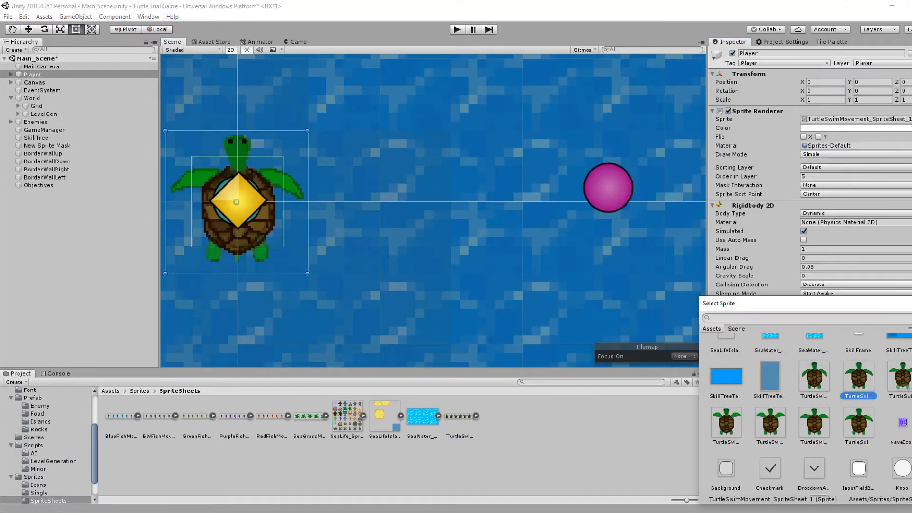
pyautogui.press('Escape')
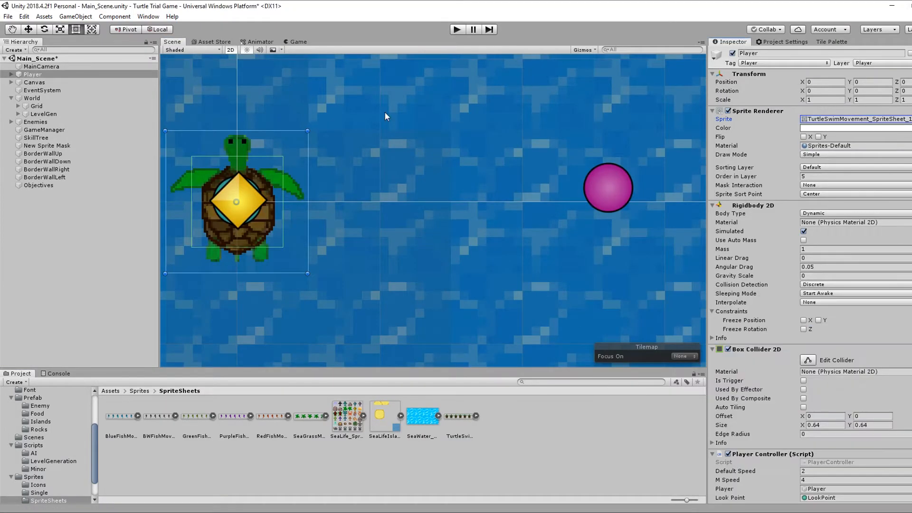
pyautogui.click(458, 29)
pyautogui.press('d')
pyautogui.press('s')
pyautogui.press('w')
pyautogui.press('a')
pyautogui.press('s')
pyautogui.press('d')
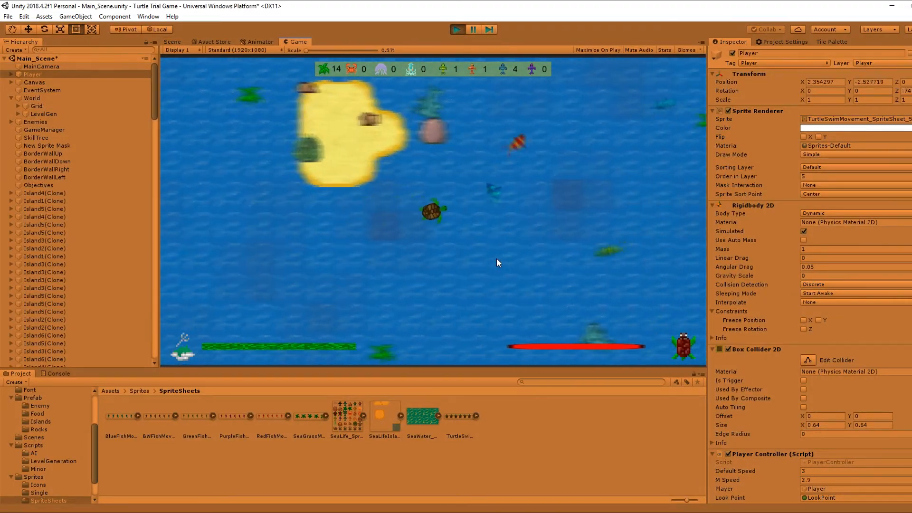
pyautogui.press('a')
pyautogui.press('w')
pyautogui.press('a')
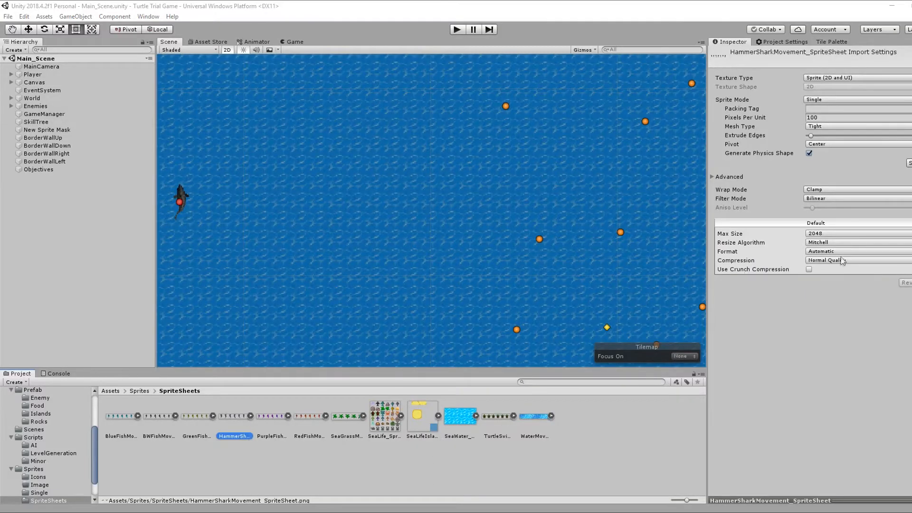
# Step: Configure the HammerSharkMovement sprite sheet with High Quality compression, Point (no filter) filtering, 64 pixels per unit and Multiple sprite mode
pyautogui.click(842, 260)
pyautogui.click(846, 303)
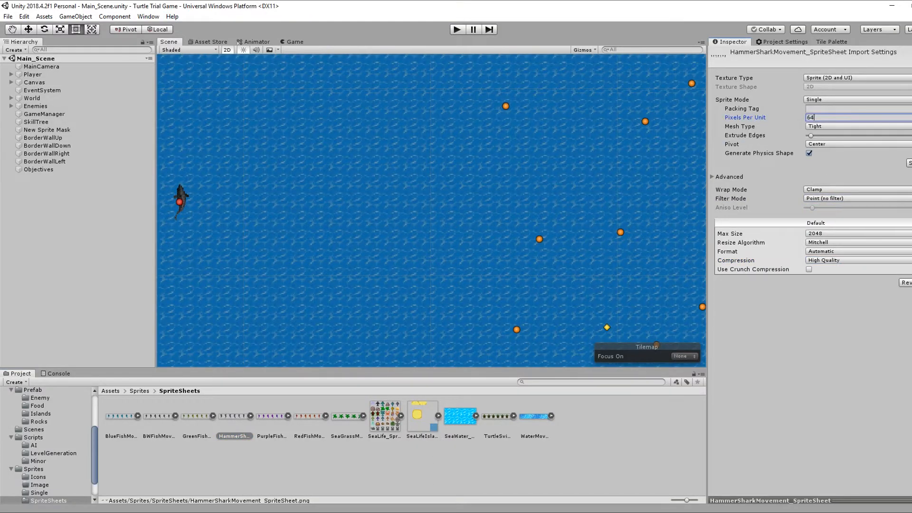
pyautogui.click(856, 99)
pyautogui.click(836, 124)
# Step: Slice the HammerSharkMovement sprite sheet into 64 by 64 pixel frames and apply the slicing
pyautogui.click(908, 154)
pyautogui.click(151, 21)
pyautogui.click(238, 30)
pyautogui.click(243, 51)
pyautogui.click(244, 85)
pyautogui.click(475, 266)
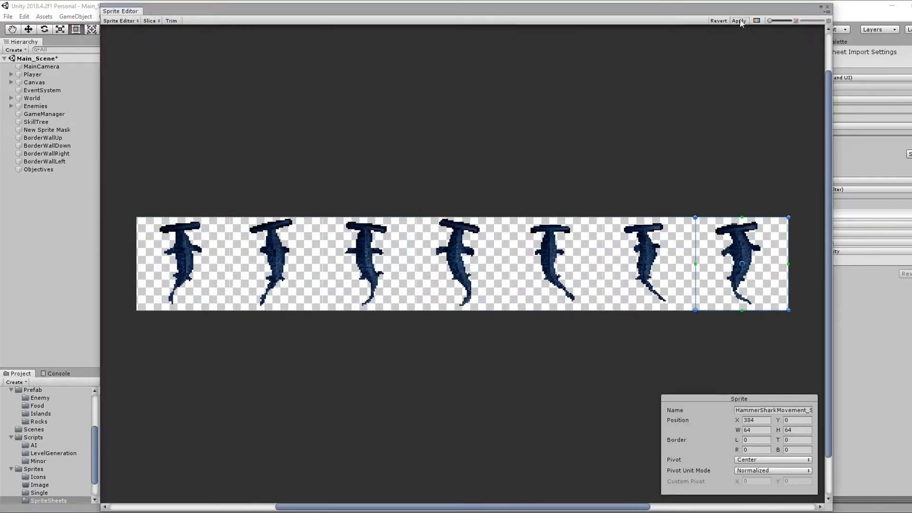
pyautogui.click(742, 21)
pyautogui.click(828, 6)
# Step: Change the EnemySharkMedium prefab's sprite to a frame from the HammerSharkMovement sprite sheet
pyautogui.click(138, 392)
pyautogui.doubleClick(230, 418)
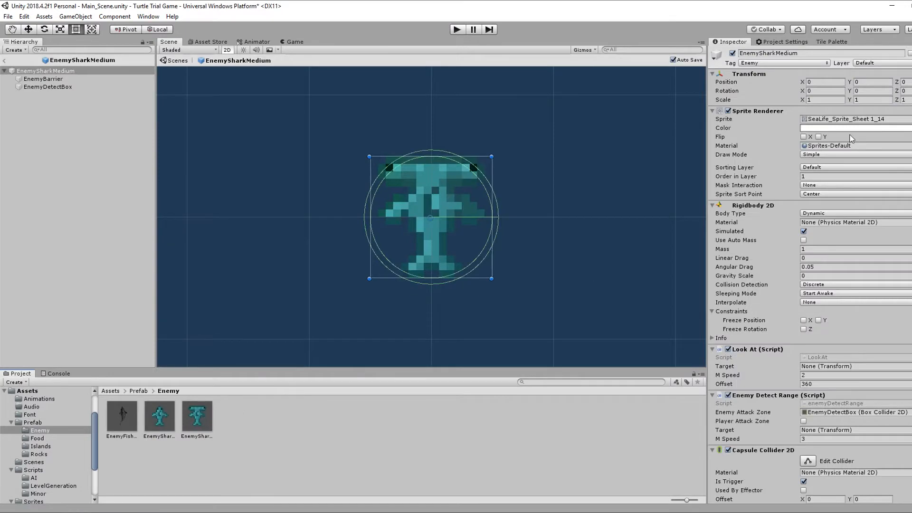
pyautogui.click(909, 119)
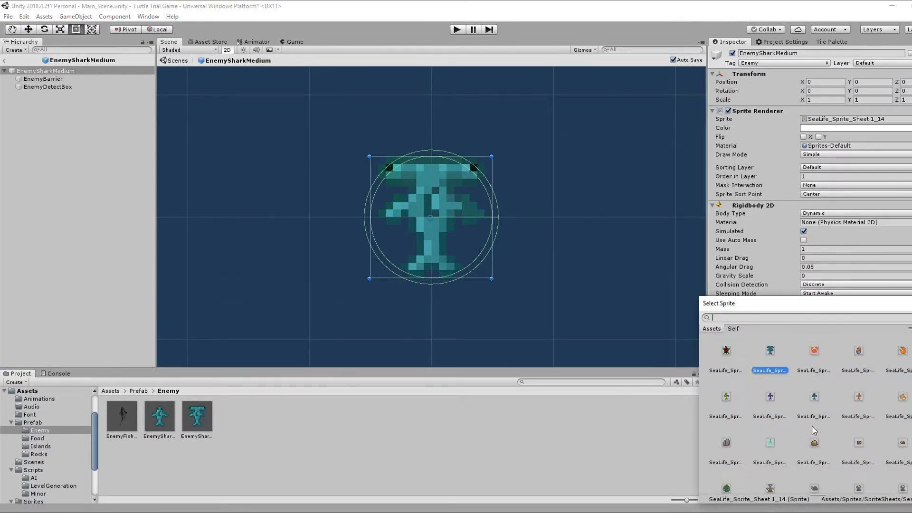
pyautogui.doubleClick(814, 430)
# Step: Add an Animator to the EnemySharkMedium prefab and assign it the HammerSharkMovement_SpriteSheet_0 controller
pyautogui.scroll(-3, 854, 397)
pyautogui.click(824, 490)
pyautogui.write('anim')
pyautogui.click(808, 378)
pyautogui.click(908, 435)
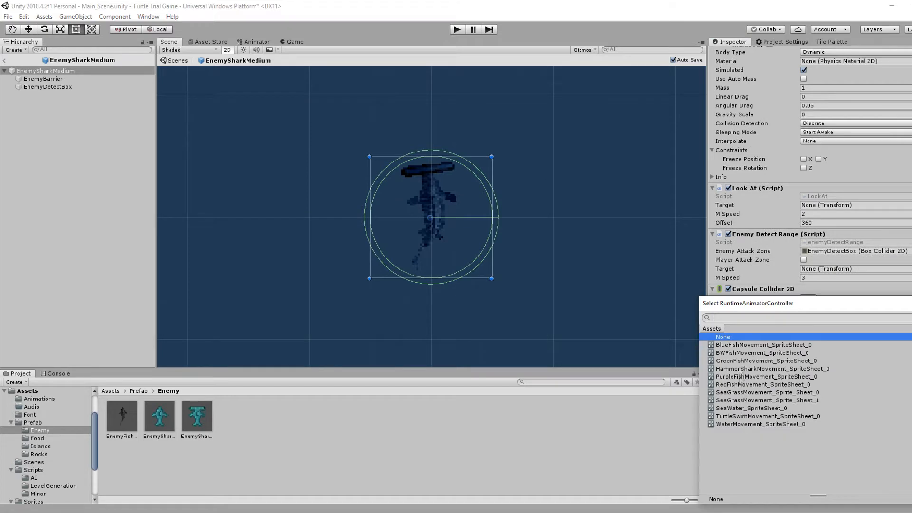
pyautogui.doubleClick(740, 369)
# Step: Change the EnemySharkLarge prefab's sprite to a frame from the HammerSharkMovement sprite sheet
pyautogui.doubleClick(159, 416)
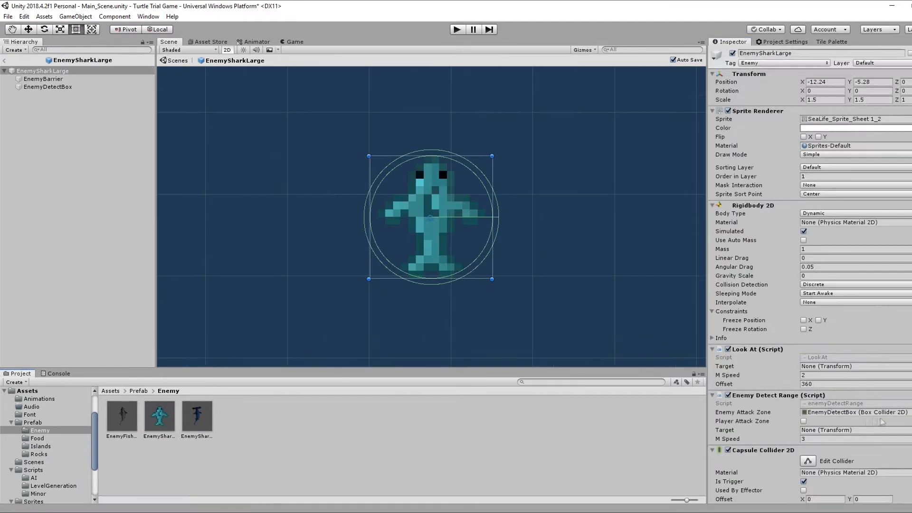
pyautogui.scroll(-5, 808, 362)
pyautogui.click(909, 467)
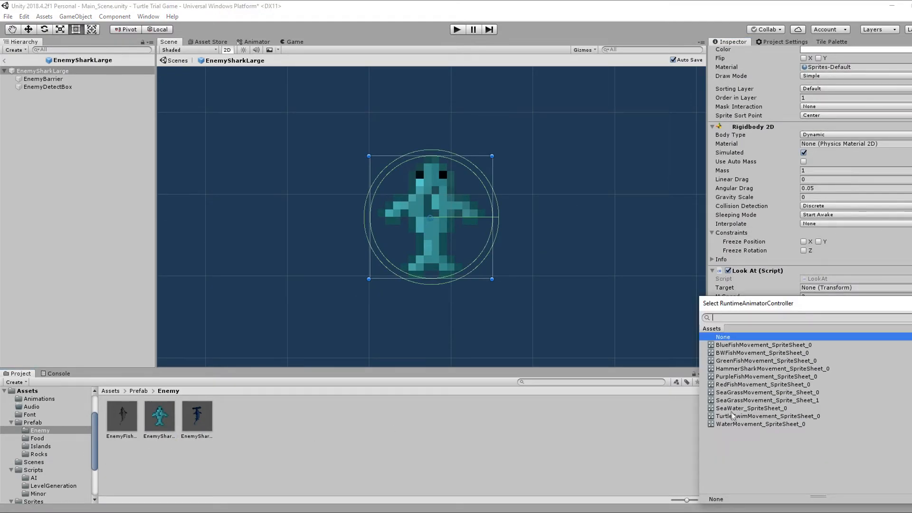
pyautogui.press('Escape')
pyautogui.scroll(5, 808, 190)
pyautogui.click(909, 119)
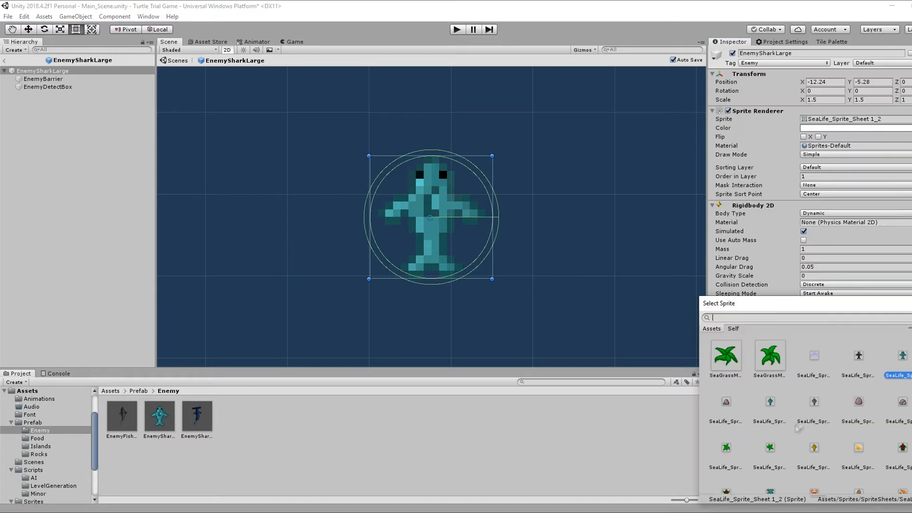
pyautogui.scroll(-5, 826, 418)
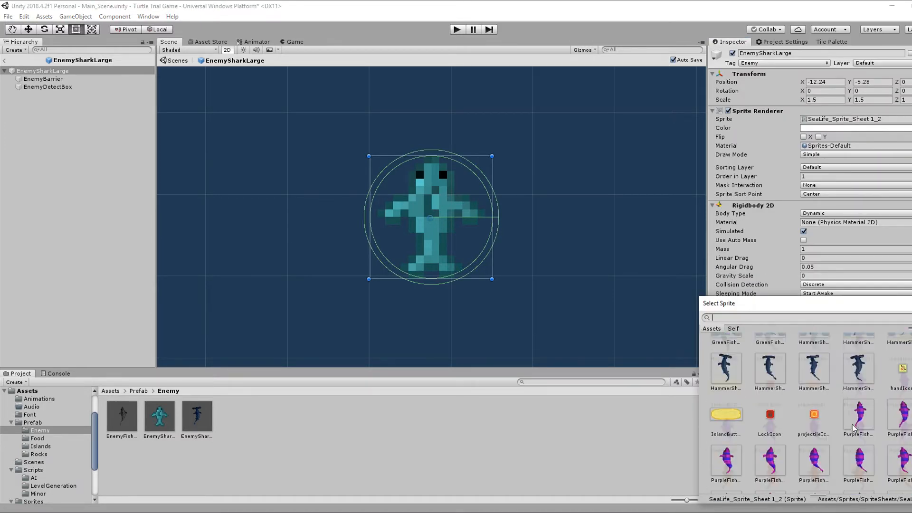
pyautogui.doubleClick(826, 419)
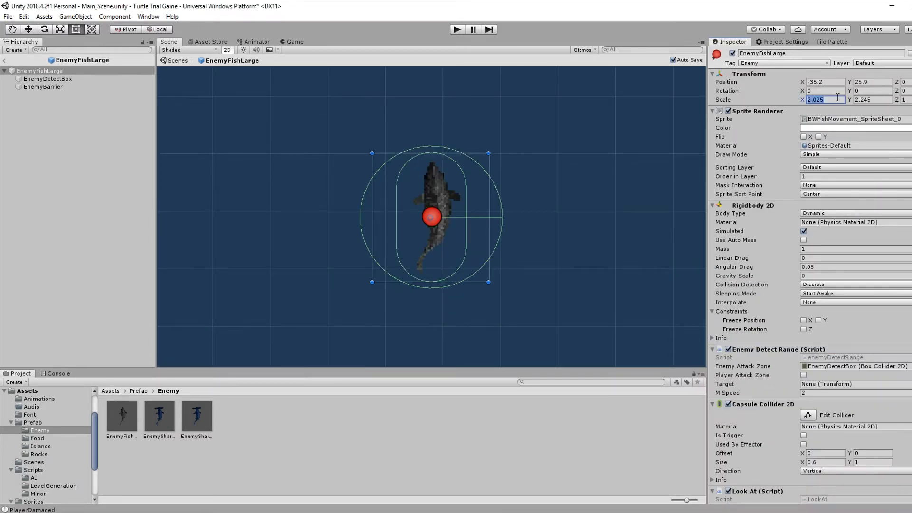
# Step: Set the X and Y scale of the EnemyFishLarge prefab to 4 and of the EnemySharkMedium prefab to 1.5
pyautogui.write('3')
pyautogui.click(886, 99)
pyautogui.write('3')
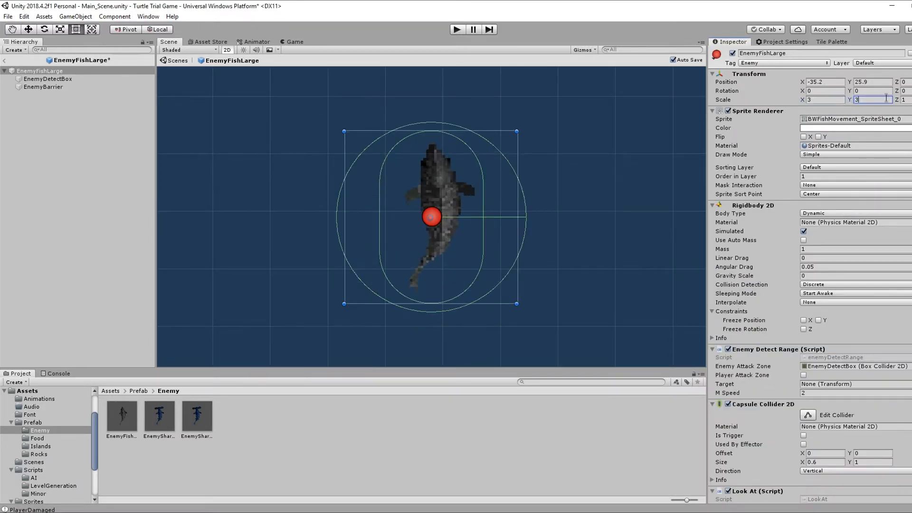
pyautogui.write('4')
pyautogui.click(869, 99)
pyautogui.write('4')
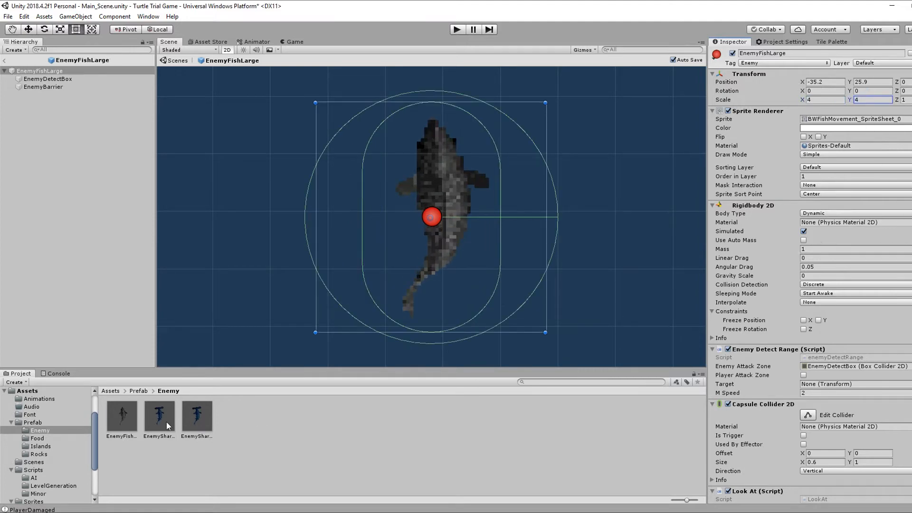
pyautogui.doubleClick(167, 422)
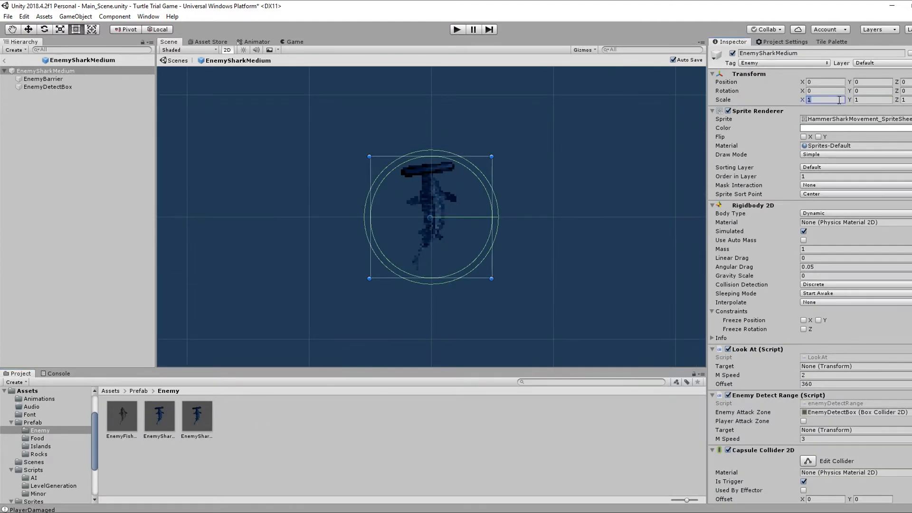
pyautogui.write('1.51.5')
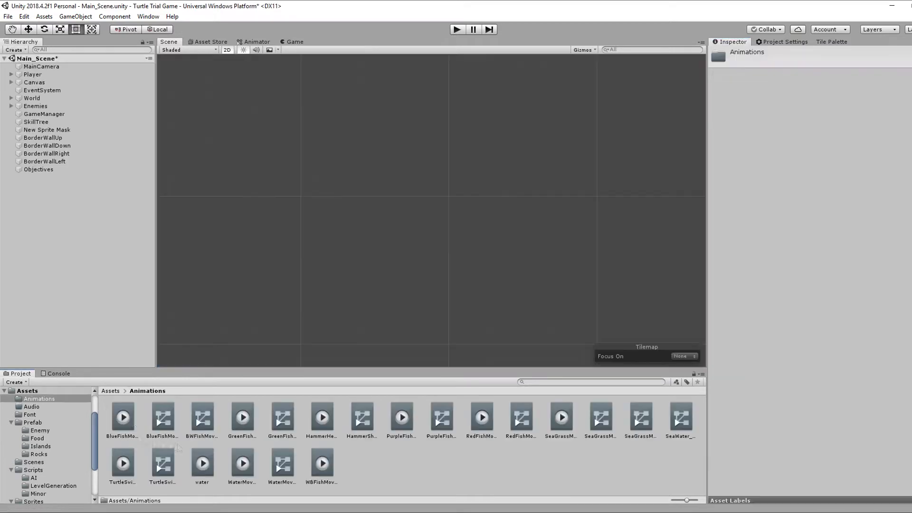
# Step: Adjust the playback speed of the WBFishMovement_Anim state and set the HammerHeadMovement_Anim state's speed to 1.5
pyautogui.doubleClick(208, 420)
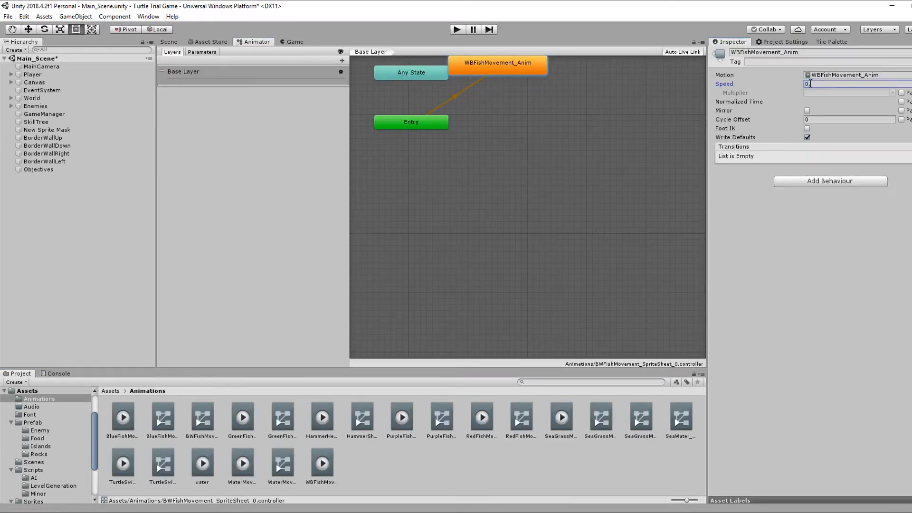
pyautogui.click(322, 418)
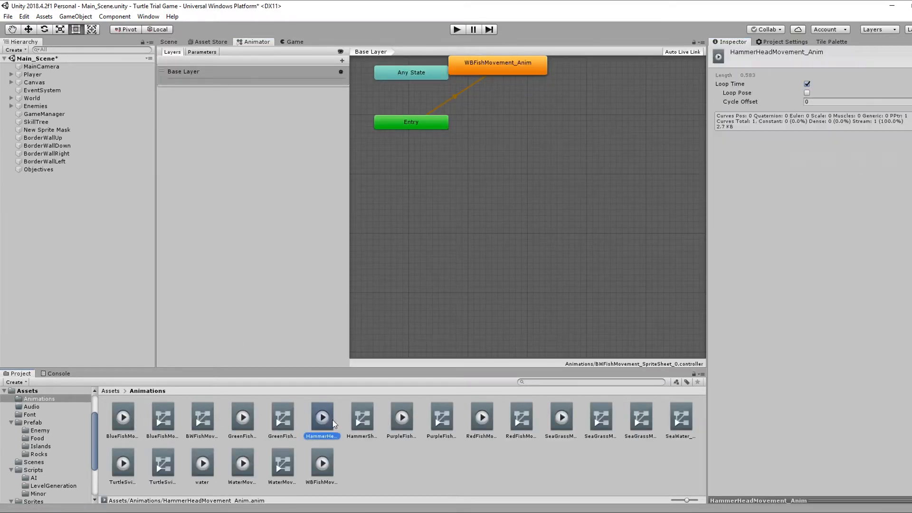
pyautogui.click(362, 418)
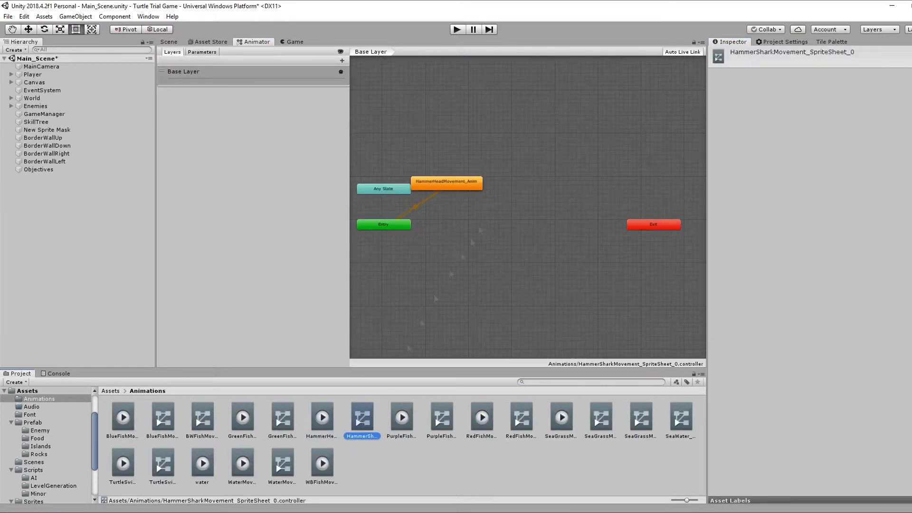
pyautogui.click(322, 418)
pyautogui.click(362, 418)
pyautogui.click(447, 183)
pyautogui.click(817, 84)
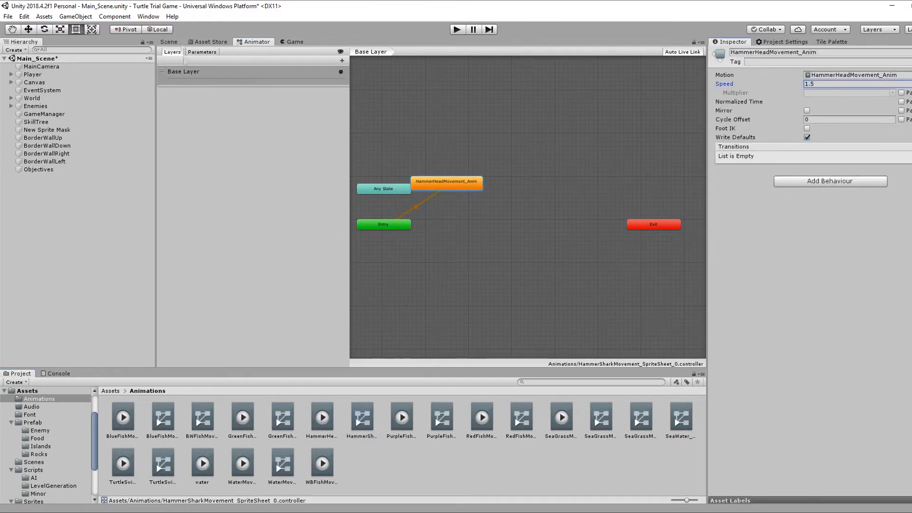
# Step: Play-test the game with the rescaled enemies and adjusted animation speeds
pyautogui.click(456, 30)
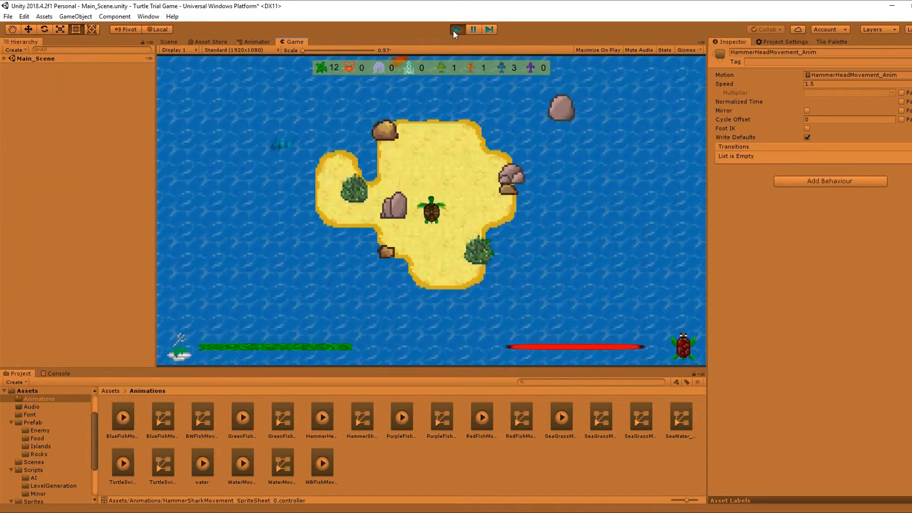
pyautogui.click(456, 31)
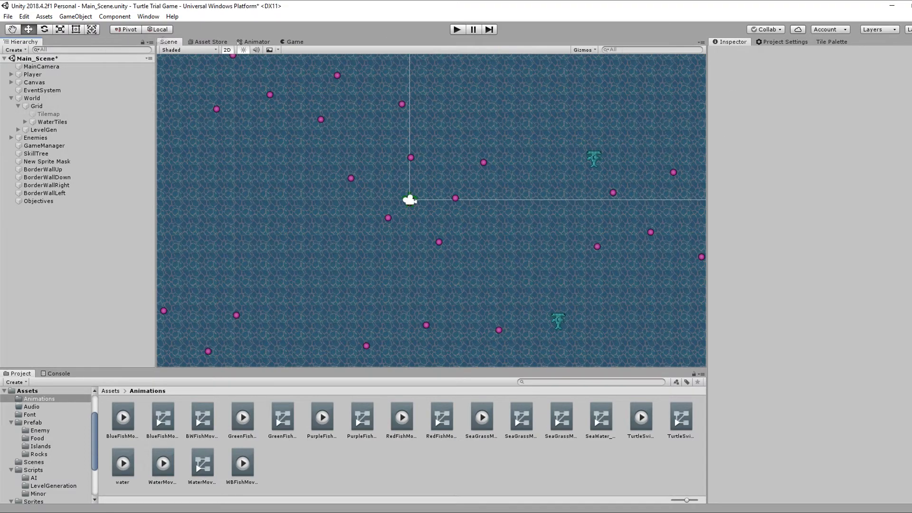
# Step: Show the game view and examine the MainCamera's settings, including its culling mask
pyautogui.hotkey('ctrl', '2')
pyautogui.click(779, 42)
pyautogui.click(732, 43)
pyautogui.click(34, 98)
pyautogui.click(41, 67)
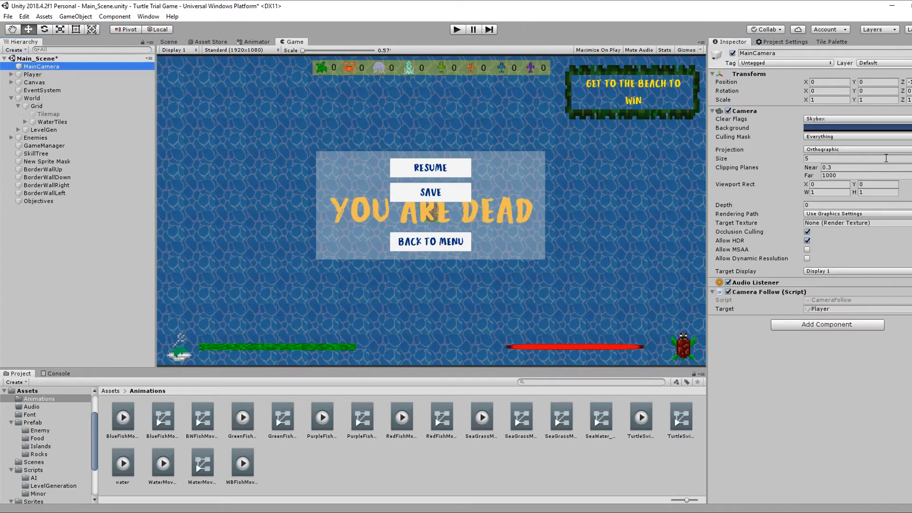
pyautogui.click(827, 139)
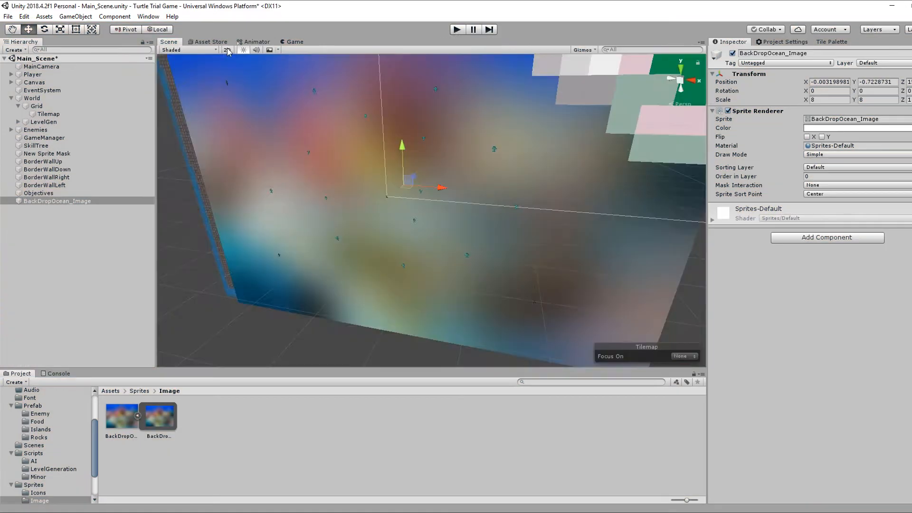
# Step: Show the scene in 2D, lower the Tilemap color's alpha to about 199 and briefly play-test the game
pyautogui.click(228, 50)
pyautogui.click(49, 114)
pyautogui.click(855, 128)
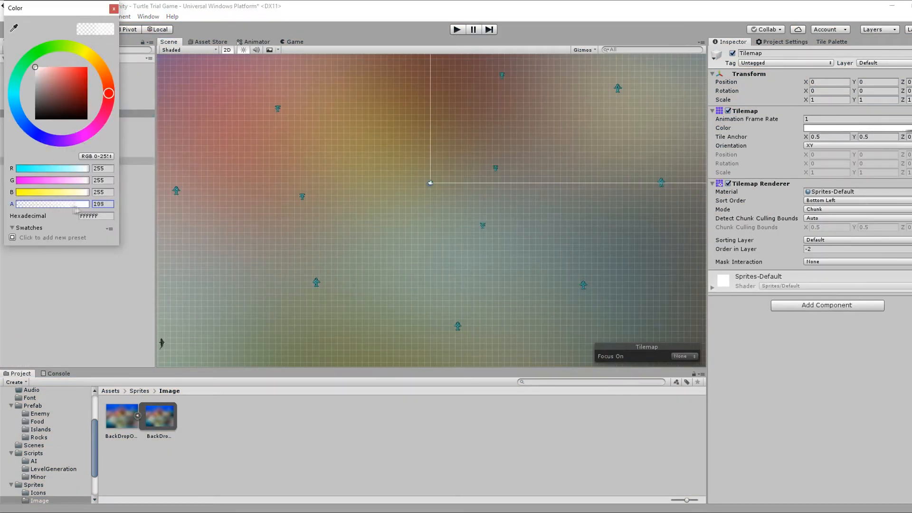
pyautogui.click(114, 8)
pyautogui.click(457, 29)
pyautogui.click(458, 30)
# Step: Set the BackDropOcean_Image sprite's order in layer to -5 and briefly play-test the game
pyautogui.click(57, 201)
pyautogui.click(816, 177)
pyautogui.write('-5')
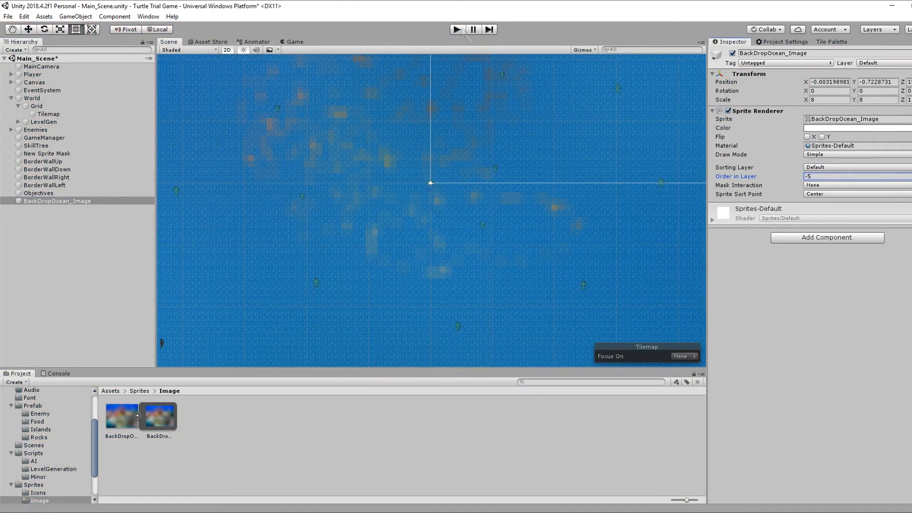
pyautogui.click(457, 29)
pyautogui.click(457, 29)
# Step: Reduce the Tilemap color's alpha further so the backdrop shows through the water, and play-test the result
pyautogui.click(45, 115)
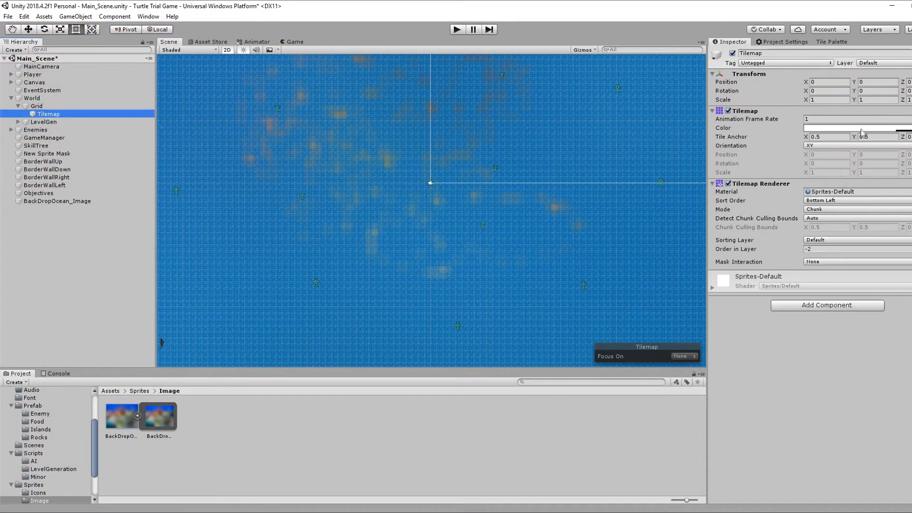
pyautogui.click(858, 127)
pyautogui.moveTo(88, 204); pyautogui.dragTo(44, 208)
pyautogui.click(457, 29)
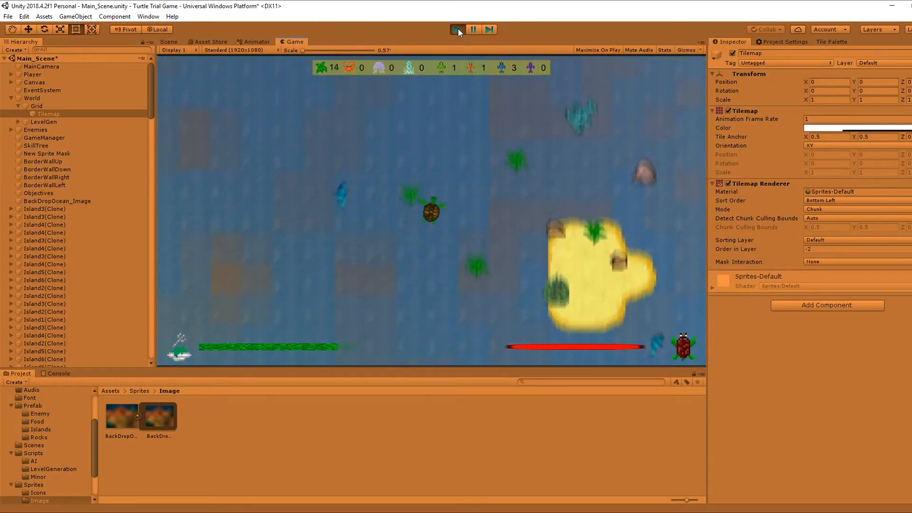
pyautogui.click(457, 29)
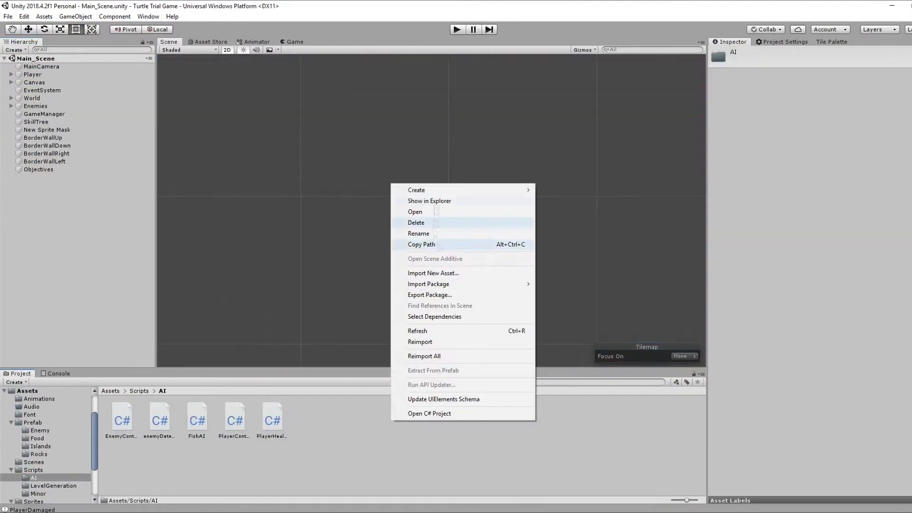
# Step: Create a C# script named RandomSize in the Scripts/AI folder and open it in Visual Studio
pyautogui.moveTo(456, 190)
pyautogui.click(570, 175)
pyautogui.write('RandomSize')
pyautogui.press('Return')
pyautogui.doubleClick(310, 421)
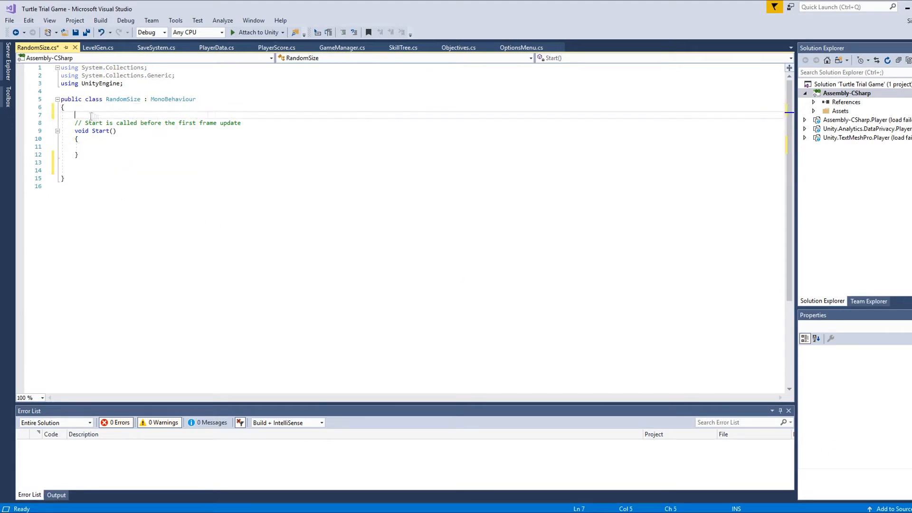
# Step: Delete the comment above Start and declare a public float field named ObjectSizeMin in the RandomSize class
pyautogui.moveTo(252, 122); pyautogui.dragTo(61, 123)
pyautogui.press('BackSpace')
pyautogui.click(92, 112)
pyautogui.write('public ObjectSiz')
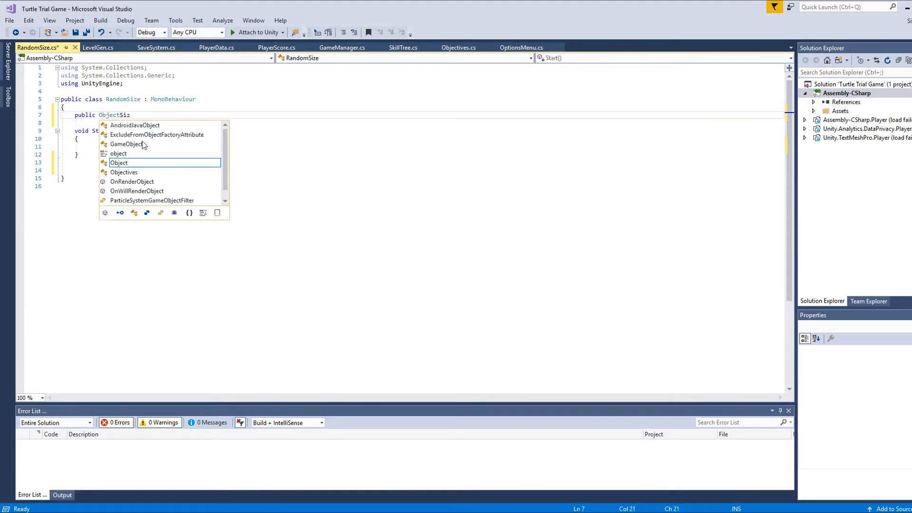
pyautogui.write('eMin;')
pyautogui.press('Left')
pyautogui.press('Left')
pyautogui.press('Left')
pyautogui.press('Left')
pyautogui.press('Left')
pyautogui.press('Left')
pyautogui.press('Left')
pyautogui.press('Left')
pyautogui.press('Left')
pyautogui.press('Left')
pyautogui.write('float')
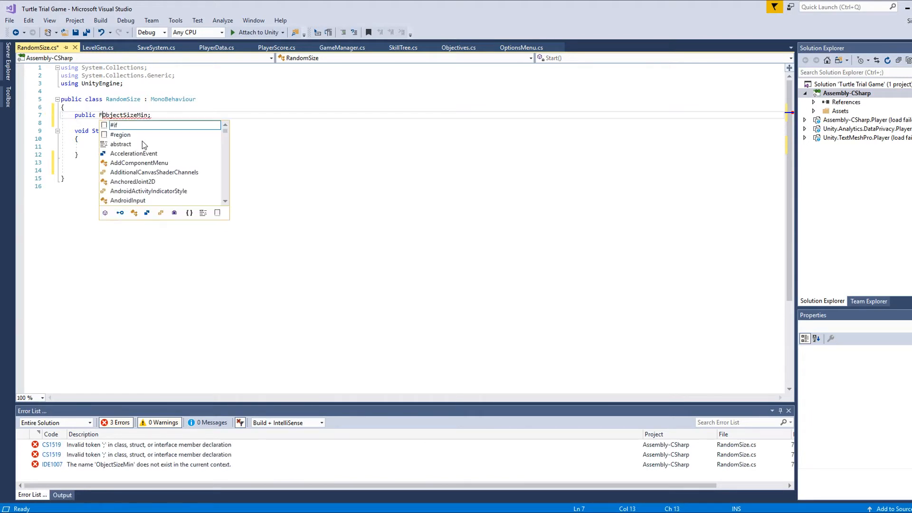
# Step: Add a public float objectSizeMax field and make both size field names start with a lowercase o
pyautogui.press('End')
pyautogui.press('Return')
pyautogui.write('public float ObjectS')
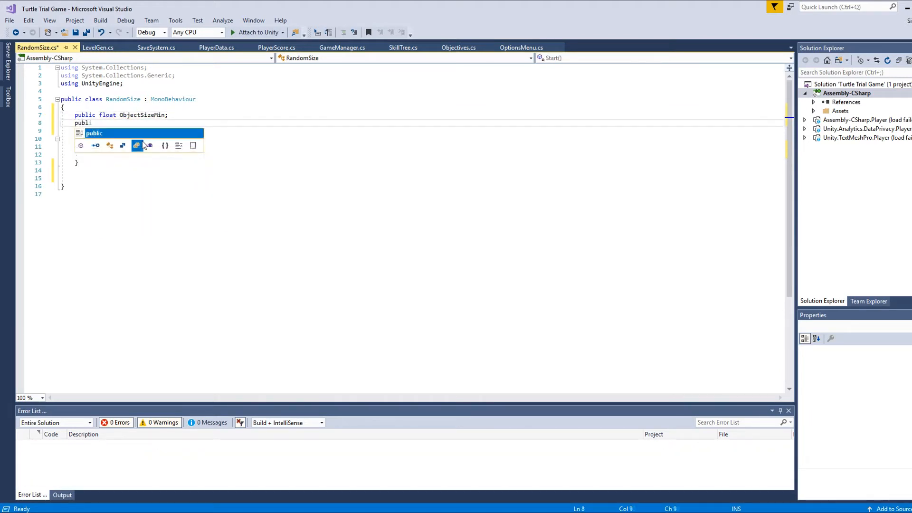
pyautogui.write('izeMax;')
pyautogui.hotkey('ctrl', 'Left')
pyautogui.hotkey('ctrl', 'Left')
pyautogui.press('Delete')
pyautogui.write('o')
pyautogui.press('Up')
pyautogui.press('BackSpace')
pyautogui.write('o')
pyautogui.moveTo(143, 133); pyautogui.dragTo(75, 115)
pyautogui.click(149, 157)
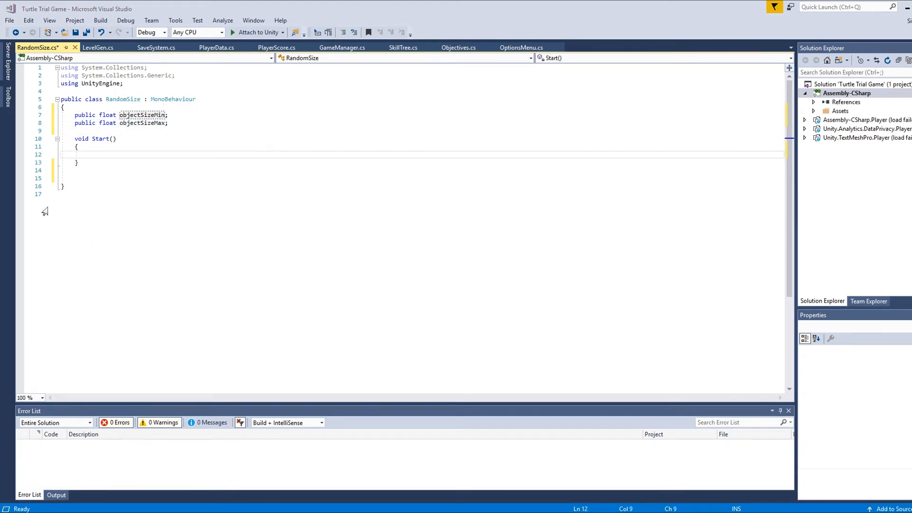
# Step: Add an empty non-public void method named RandSize() below Start
pyautogui.click(100, 179)
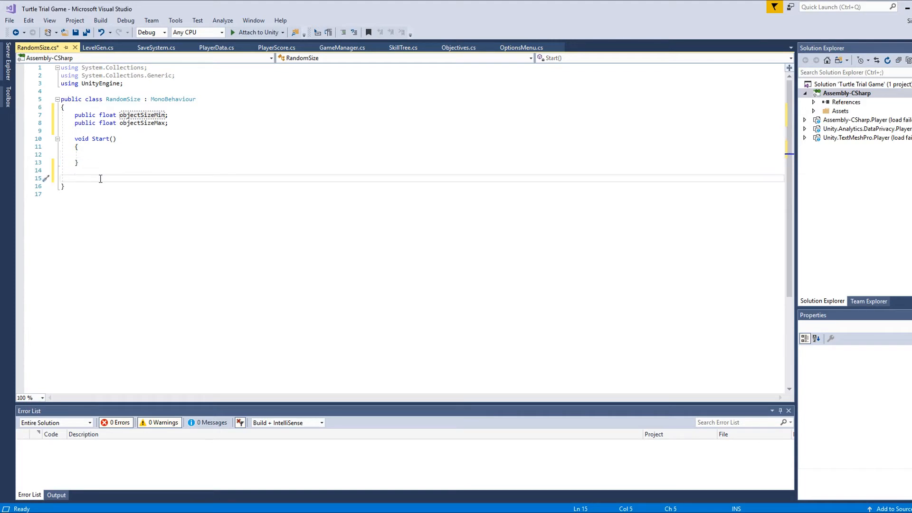
pyautogui.write('void Random')
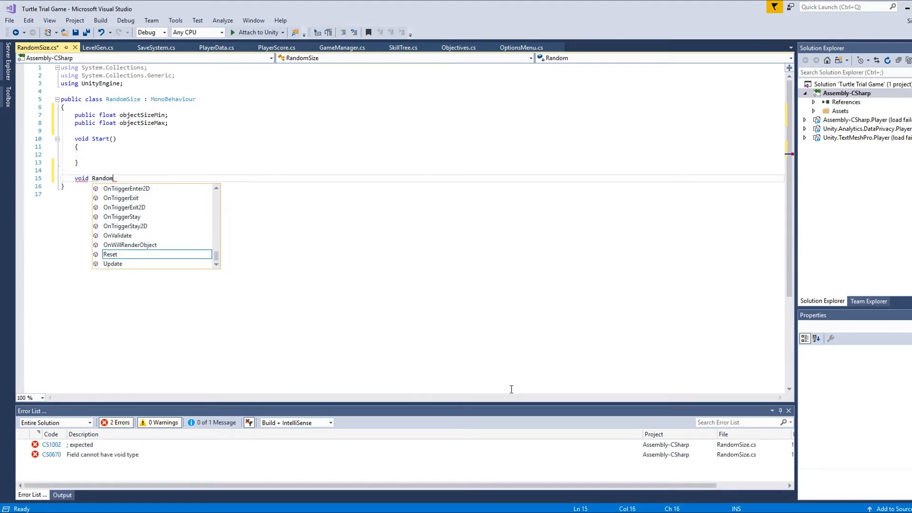
pyautogui.write('Size(){')
pyautogui.press('Return')
pyautogui.click(74, 178)
pyautogui.write('public')
pyautogui.click(138, 178)
pyautogui.press('BackSpace')
pyautogui.press('BackSpace')
pyautogui.click(118, 195)
pyautogui.moveTo(99, 178); pyautogui.dragTo(74, 178)
pyautogui.press('BackSpace')
pyautogui.click(105, 195)
# Step: Call RandSize() inside the Start method and review the script
pyautogui.click(99, 153)
pyautogui.write('RandSize()')
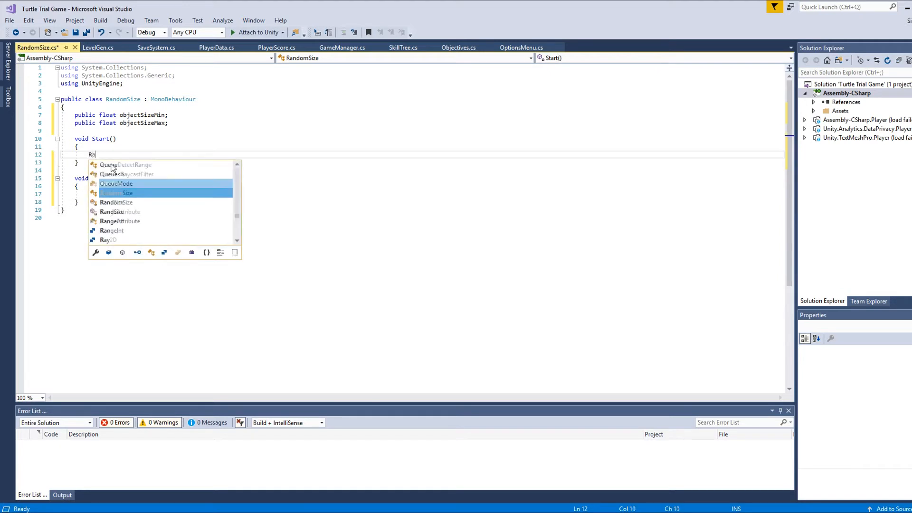
pyautogui.write(';')
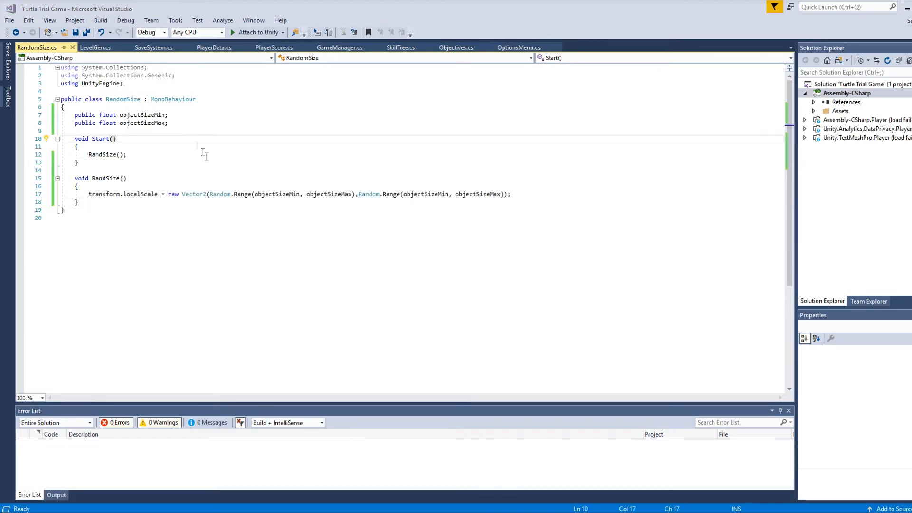
pyautogui.click(168, 115)
pyautogui.click(178, 162)
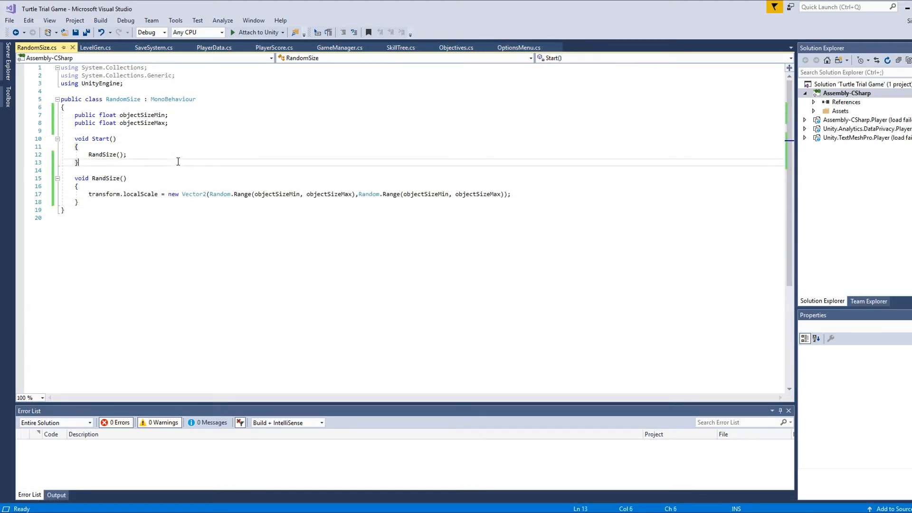
pyautogui.click(192, 218)
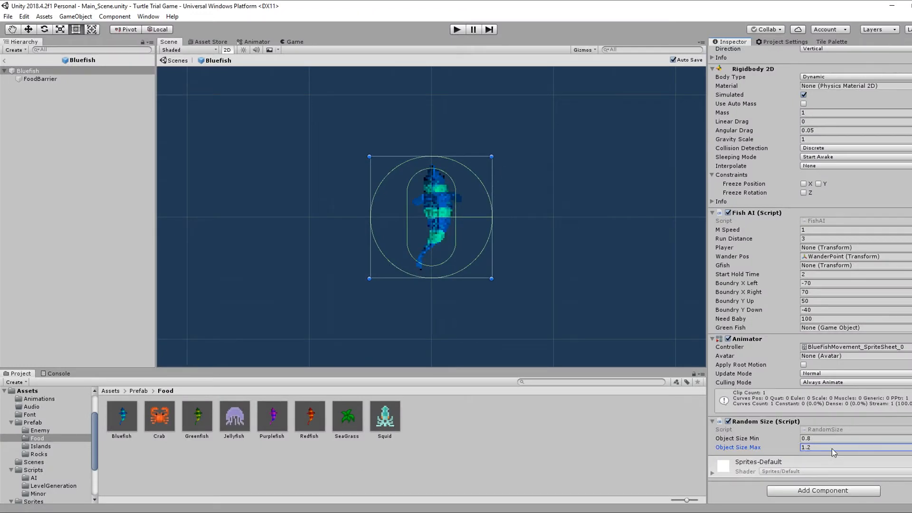
# Step: Declare a public float randNum field below the two size fields in the RandomSize script
pyautogui.click(10, 70)
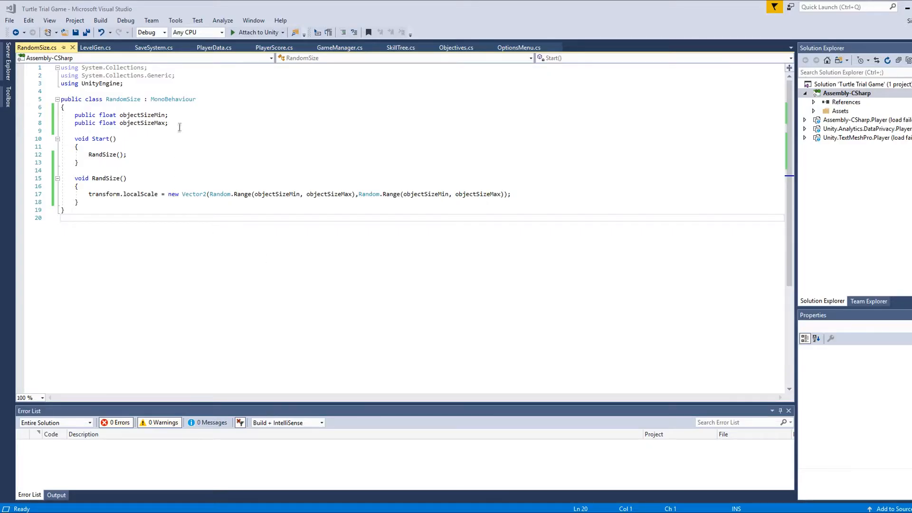
pyautogui.click(179, 127)
pyautogui.press('Return')
pyautogui.press('Return')
pyautogui.write('public ')
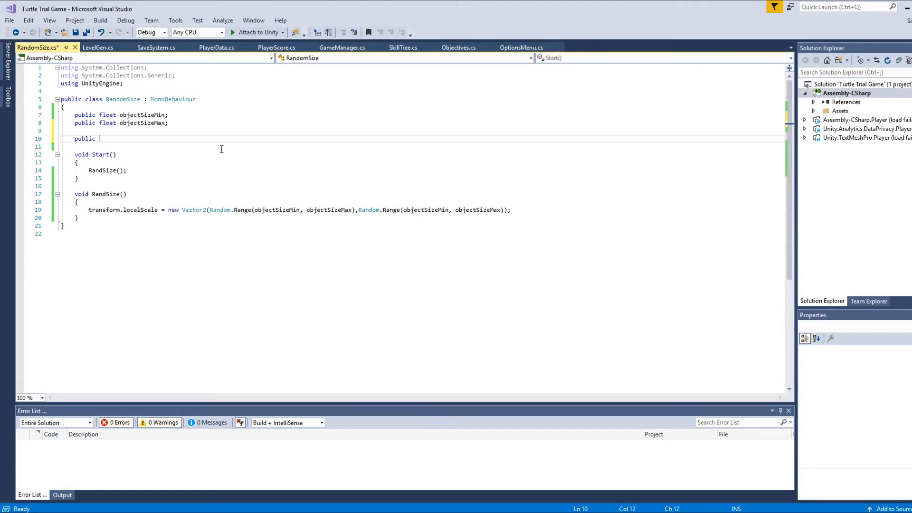
pyautogui.write('float RandNum;')
# Step: In RandSize, assign randNum the value Random.Range(objectSizeMin, objectSizeMax) by moving the expression out of the Vector2
pyautogui.click(164, 202)
pyautogui.press('Return')
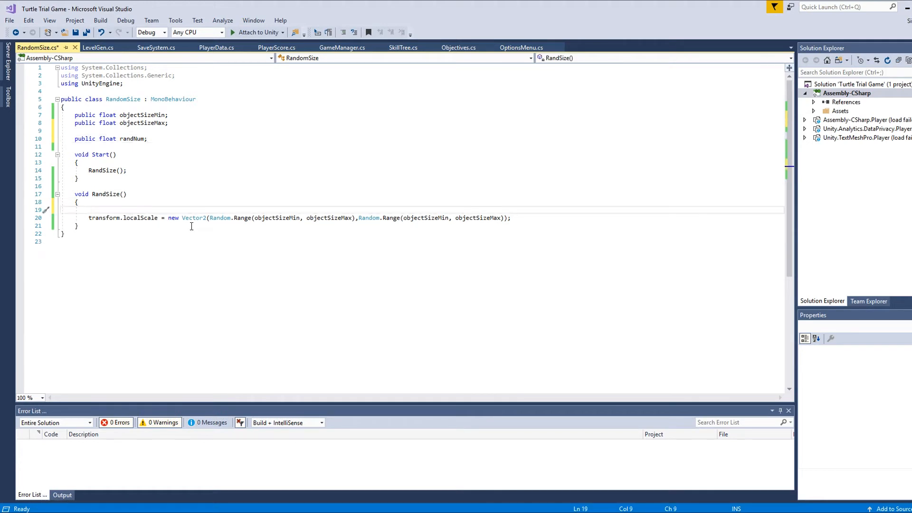
pyautogui.write('randNum =')
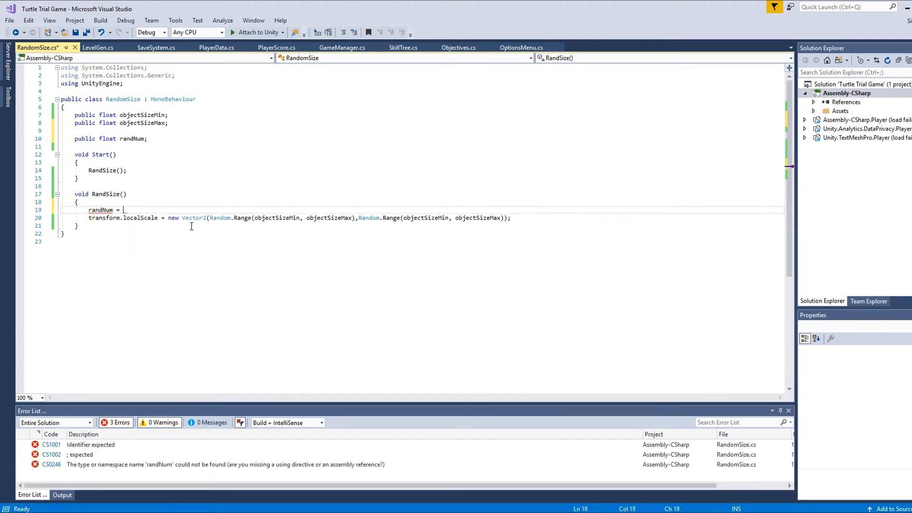
pyautogui.moveTo(209, 218); pyautogui.dragTo(354, 218)
pyautogui.moveTo(285, 218); pyautogui.dragTo(123, 210)
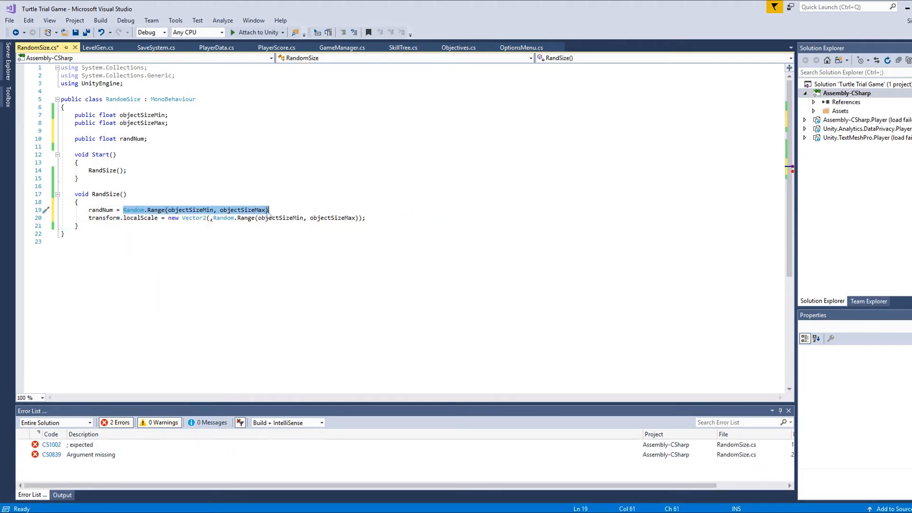
pyautogui.click(280, 209)
pyautogui.write(';')
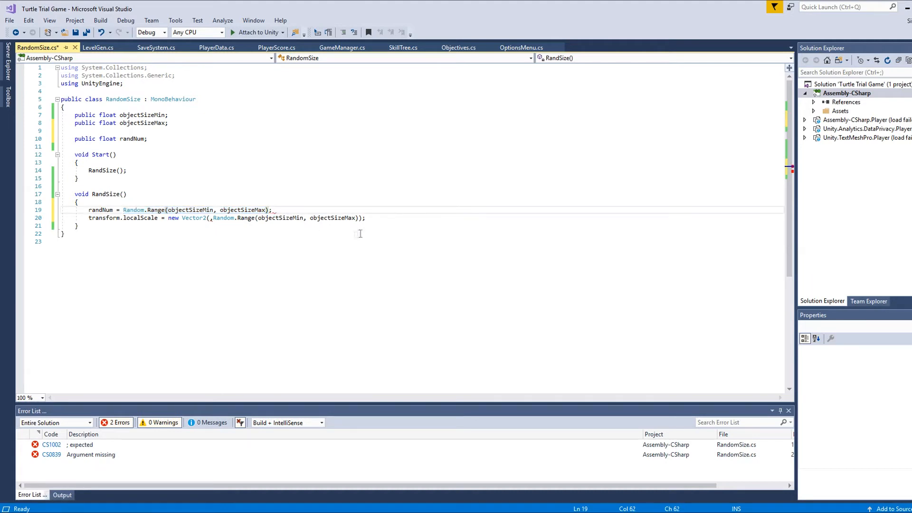
# Step: Use randNum for both components of the localScale Vector2 and remove the leftover closing parenthesis
pyautogui.click(231, 217)
pyautogui.moveTo(210, 218); pyautogui.dragTo(303, 218)
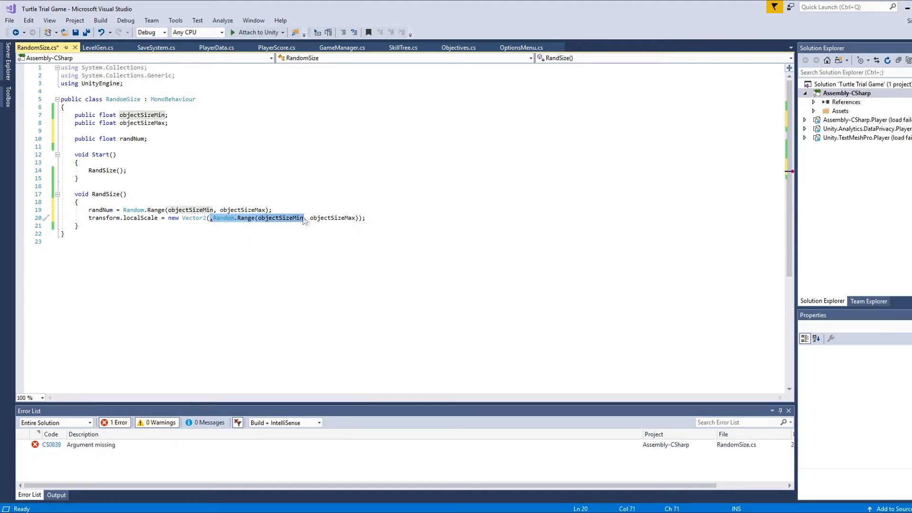
pyautogui.write('randNum')
pyautogui.doubleClick(261, 218)
pyautogui.write('randNum')
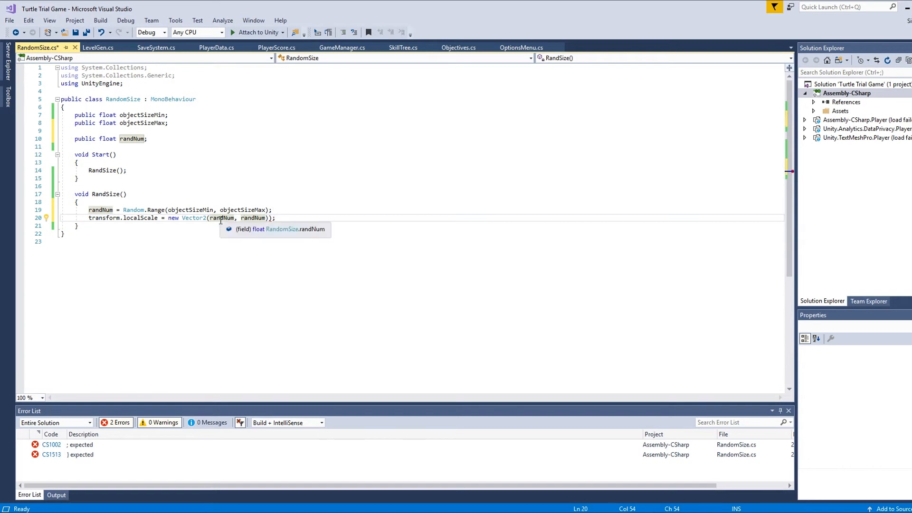
pyautogui.click(272, 218)
pyautogui.press('BackSpace')
pyautogui.press('Up')
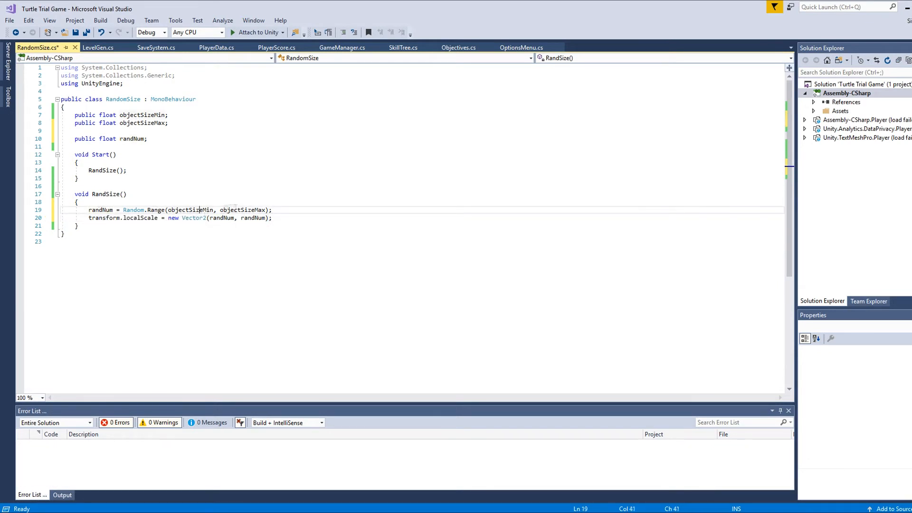
pyautogui.click(252, 218)
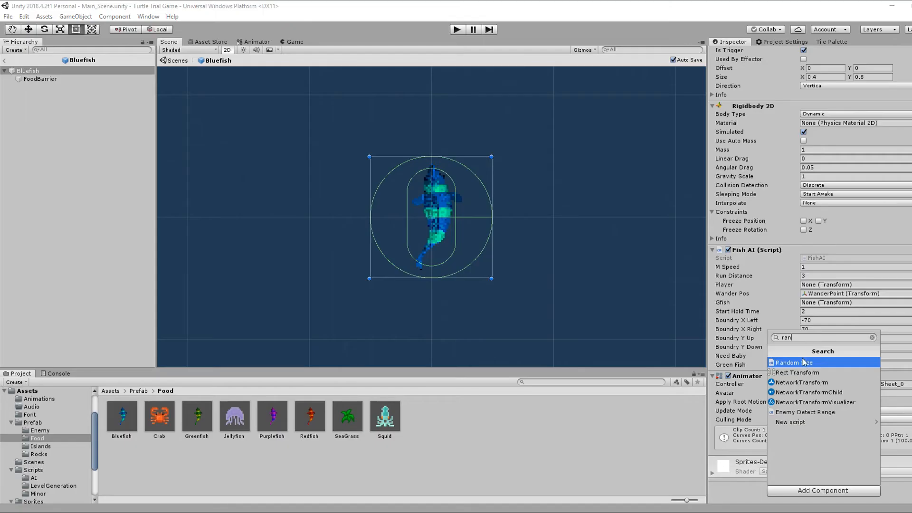
# Step: In Unity, add the Random Size script to the Bluefish prefab with Object Size Min 0.5 and Max 2.5
pyautogui.press('Return')
pyautogui.scroll(-1, 806, 455)
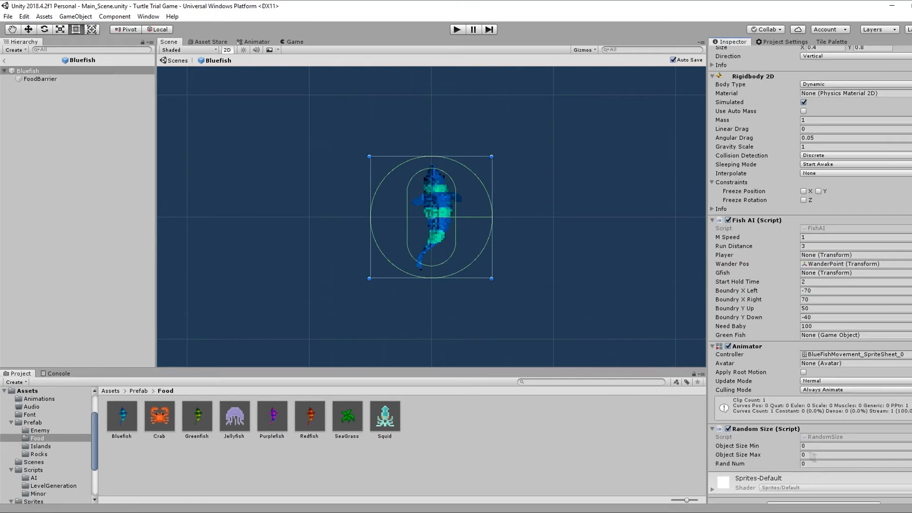
pyautogui.click(814, 438)
pyautogui.click(819, 446)
pyautogui.write('2')
pyautogui.click(832, 454)
pyautogui.write('2')
pyautogui.click(830, 448)
pyautogui.write('0.5')
pyautogui.press('Tab')
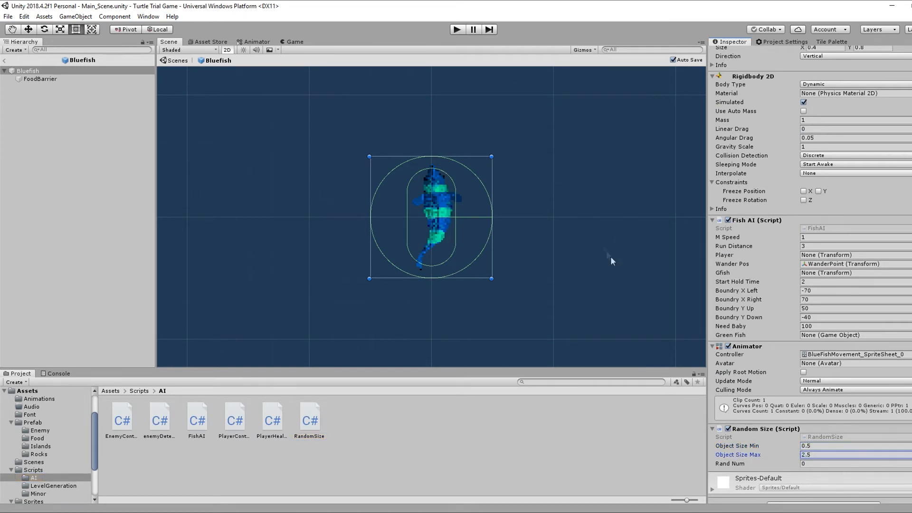
# Step: Play-test the game and inspect a spawned Bluefish clone's Random Size values
pyautogui.click(458, 29)
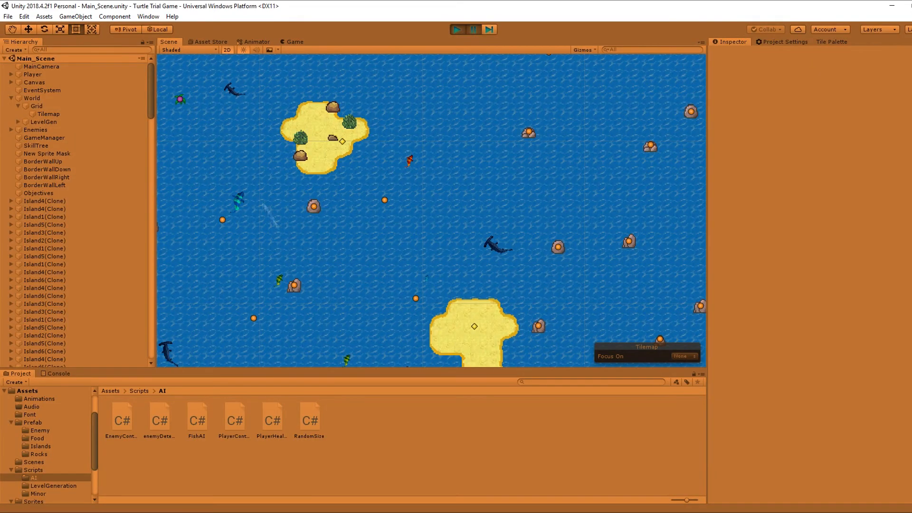
pyautogui.scroll(-10, 851, 311)
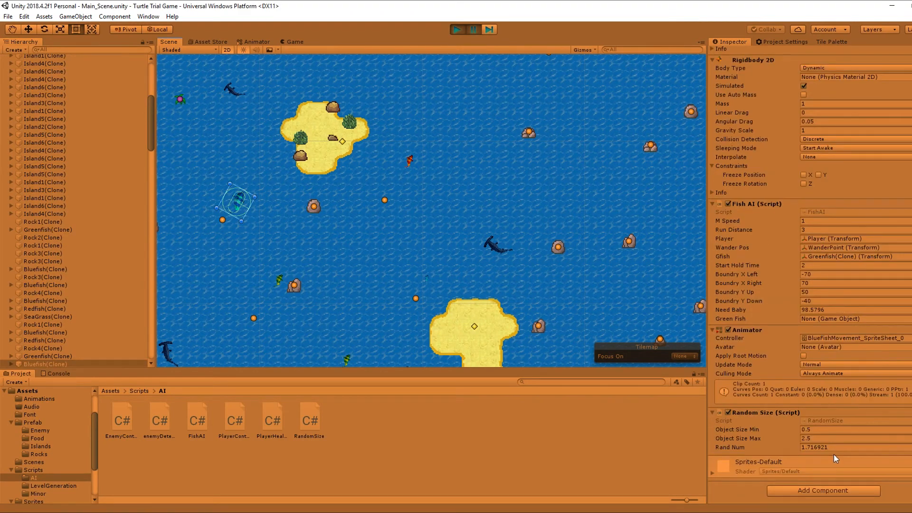
pyautogui.click(457, 31)
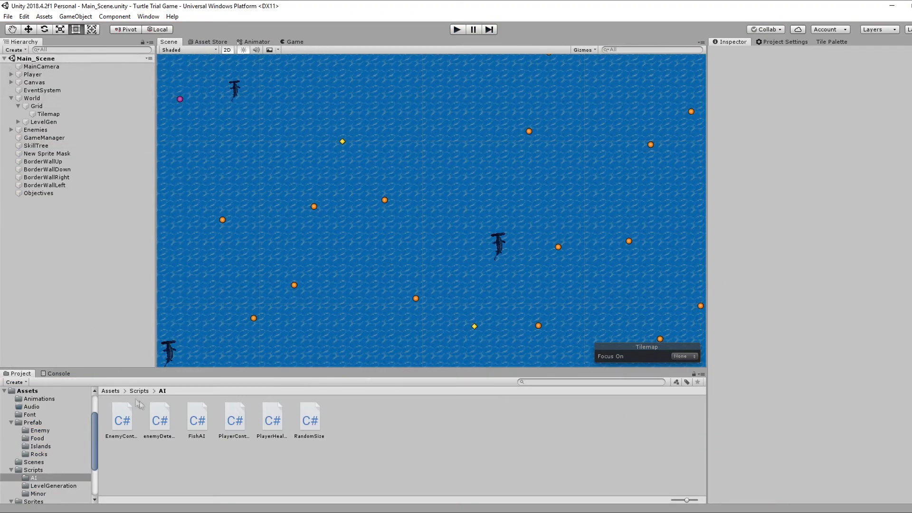
# Step: Reopen the Bluefish prefab from the Food folder and set its Object Size Max to 1
pyautogui.click(111, 391)
pyautogui.click(37, 438)
pyautogui.doubleClick(122, 416)
pyautogui.click(833, 439)
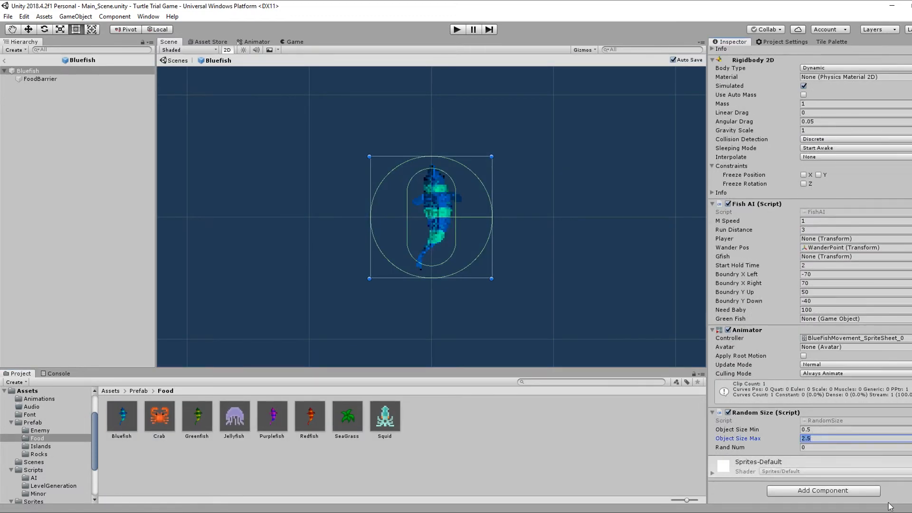
pyautogui.click(817, 430)
pyautogui.click(826, 438)
pyautogui.write('1')
pyautogui.click(835, 430)
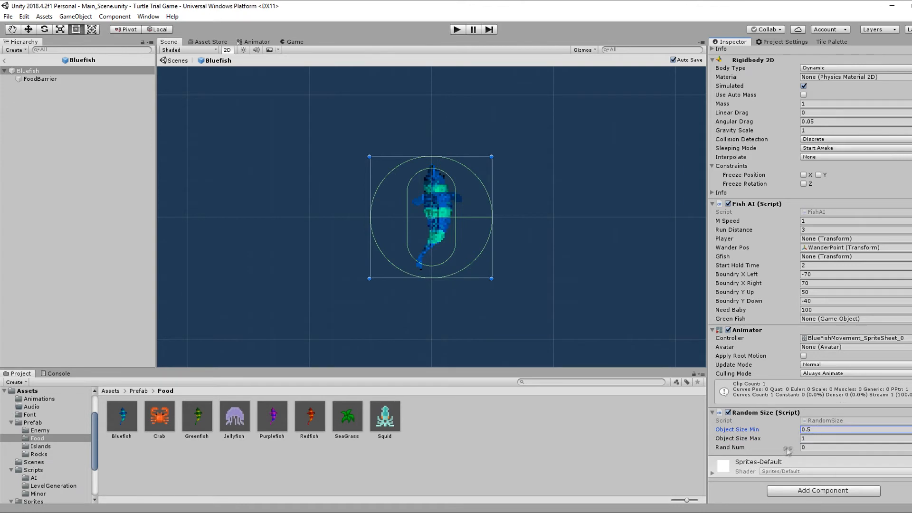
# Step: Open the Greenfish prefab and set its Random Size script's Object Size Min to 0.3 and Max to 1
pyautogui.doubleClick(207, 421)
pyautogui.click(815, 430)
pyautogui.write('0.3')
pyautogui.click(815, 438)
pyautogui.write('1')
pyautogui.press('Return')
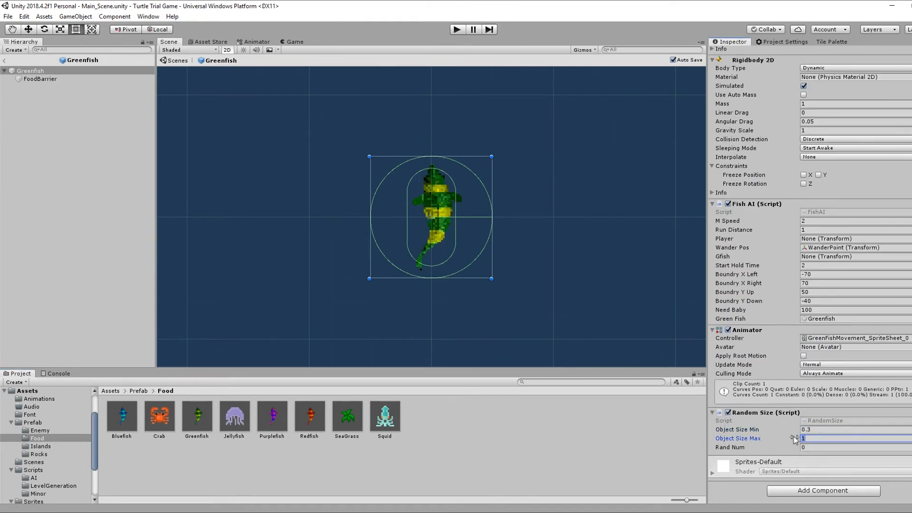
# Step: Open the Purplefish prefab and add the Random Size script with Object Size Min 0.6 and Max 1.2
pyautogui.doubleClick(272, 417)
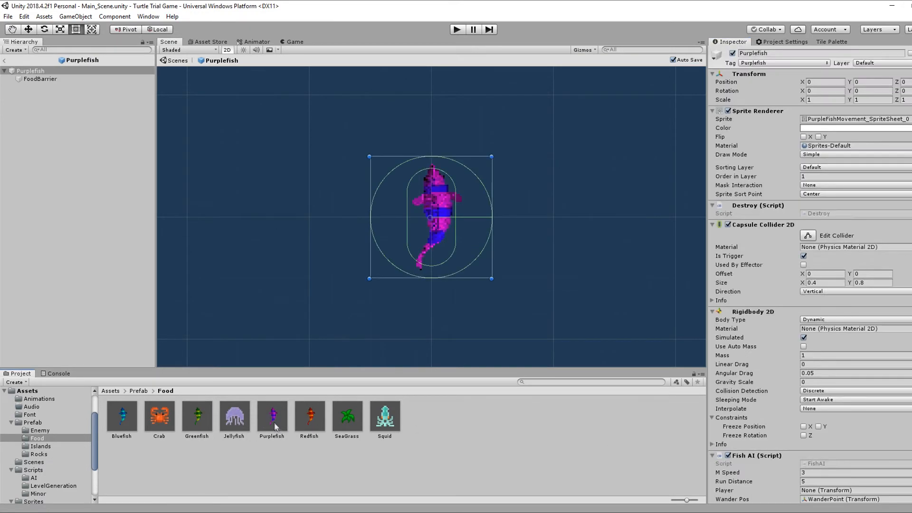
pyautogui.scroll(-5, 808, 285)
pyautogui.click(788, 490)
pyautogui.click(784, 373)
pyautogui.click(821, 476)
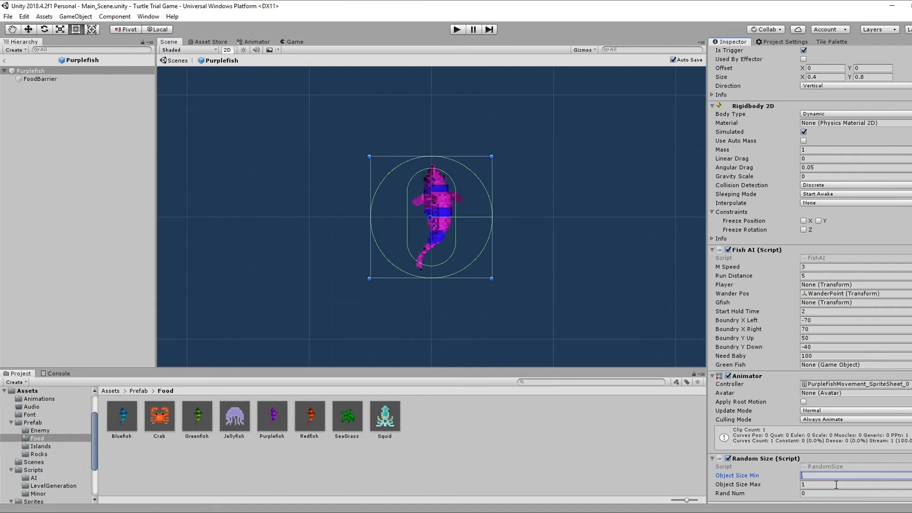
pyautogui.click(806, 485)
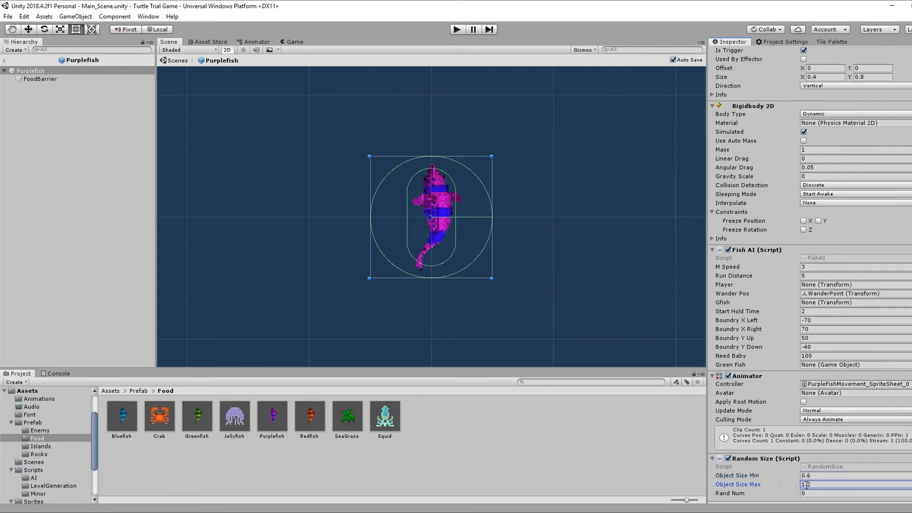
pyautogui.write('1.2')
# Step: Open the Redfish prefab and add the Random Size script with Object Size Min 0.5 and Max 2
pyautogui.doubleClick(299, 421)
pyautogui.scroll(-10, 808, 285)
pyautogui.click(837, 493)
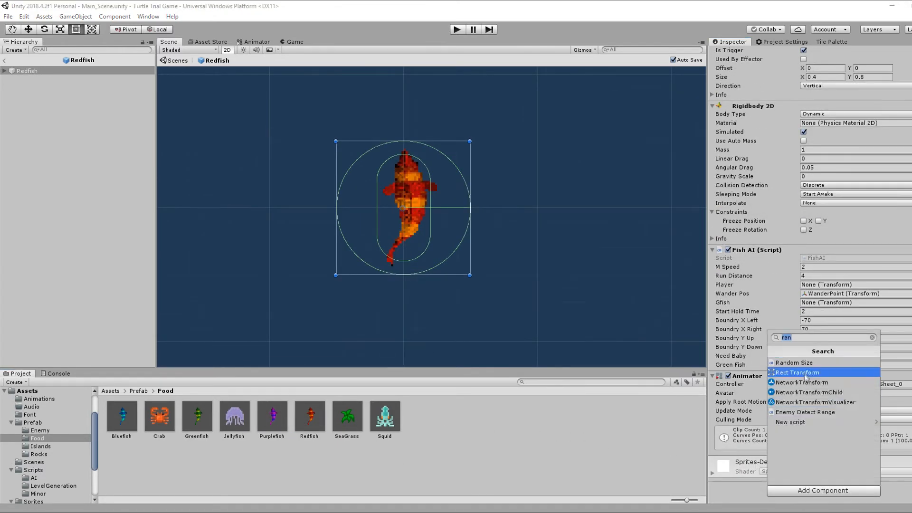
pyautogui.click(806, 376)
pyautogui.click(819, 475)
pyautogui.write('0.5')
pyautogui.click(823, 484)
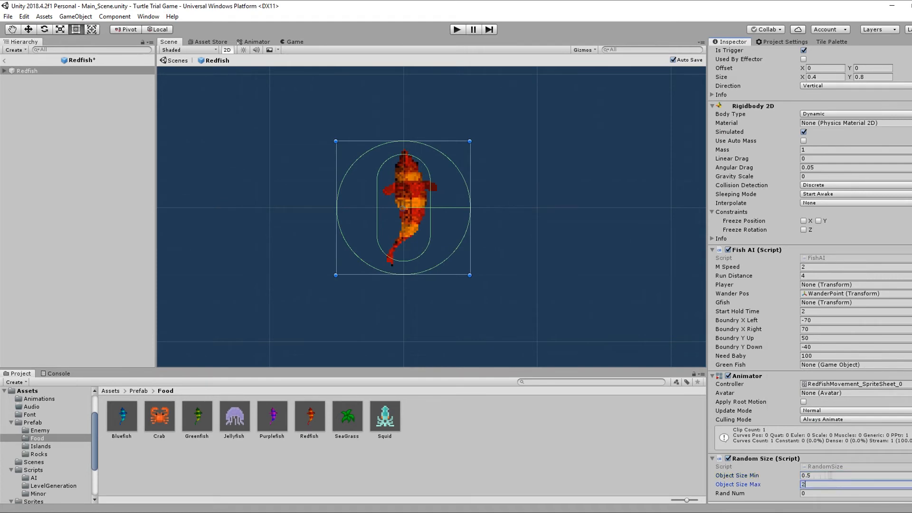
pyautogui.write('1.5')
pyautogui.scroll(-2, 805, 491)
# Step: Open the SeaGrass prefab and add the Random Size script with Object Size Min 0.5 and Max 1
pyautogui.doubleClick(347, 416)
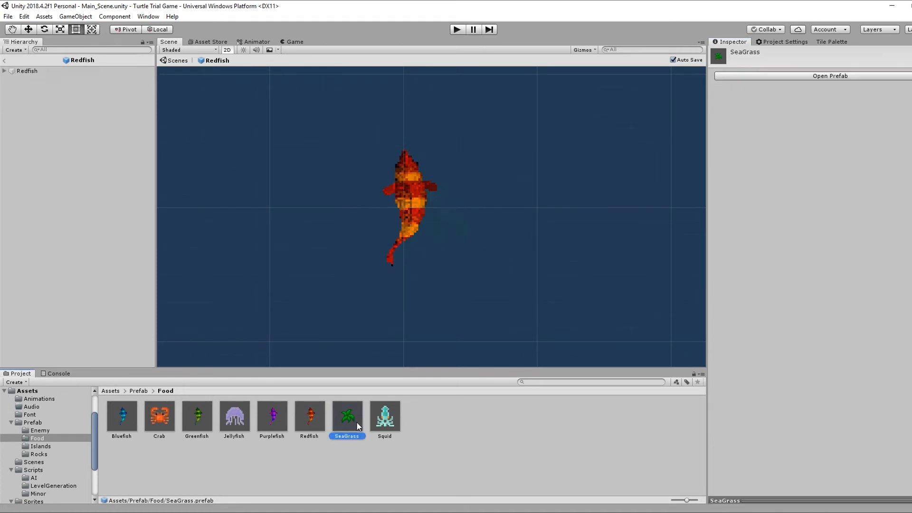
pyautogui.click(828, 490)
pyautogui.click(808, 316)
pyautogui.write('.5')
pyautogui.click(815, 438)
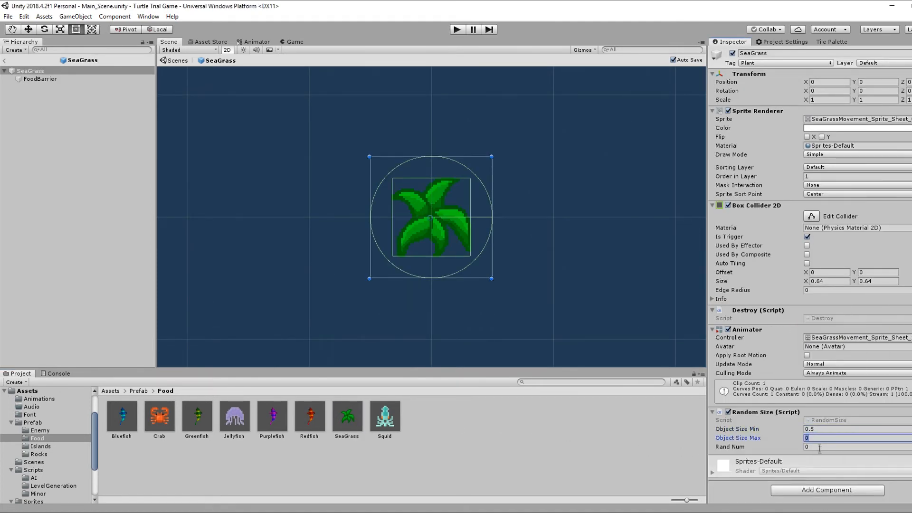
pyautogui.click(461, 444)
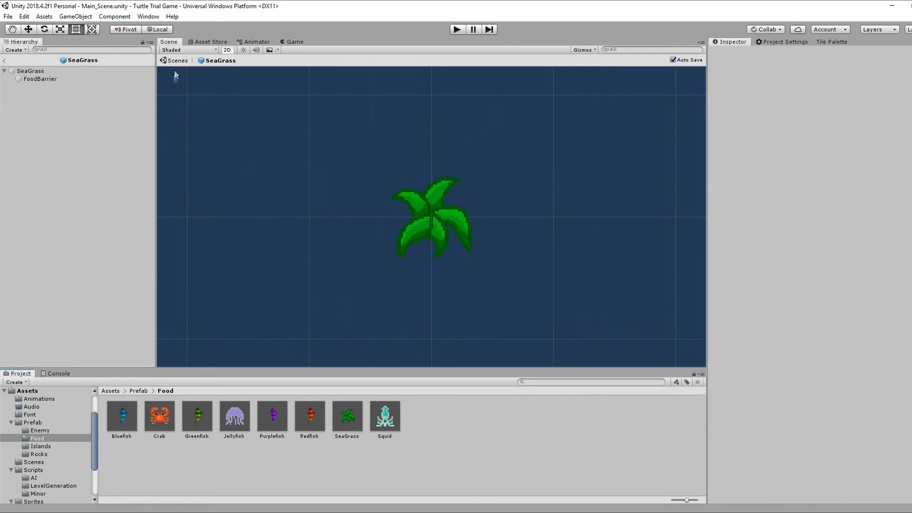
# Step: Play-test the game to examine the sizes of the spawned fish and sea grass
pyautogui.click(113, 391)
pyautogui.hotkey('ctrl', 'p')
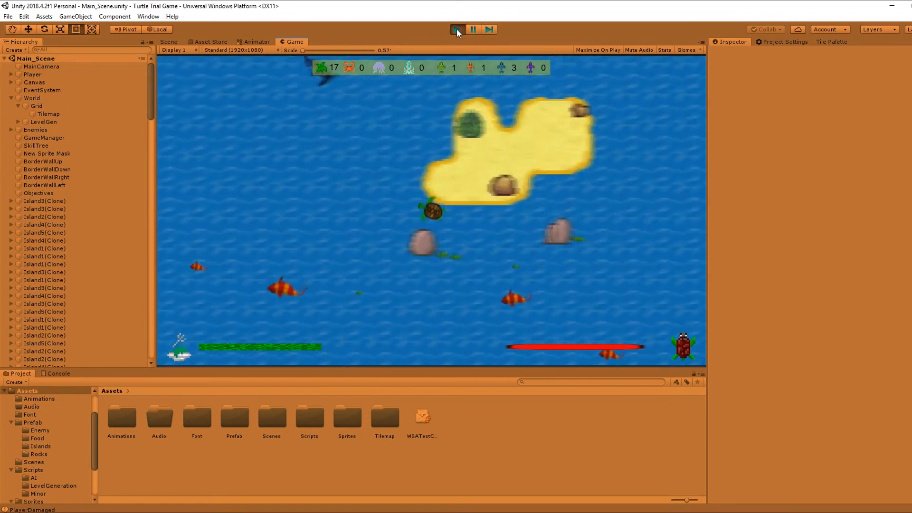
pyautogui.click(457, 29)
# Step: Reopen the SeaGrass prefab from the Food folder and set its Random Size script's Object Size Min to 0.8
pyautogui.doubleClick(240, 420)
pyautogui.doubleClick(160, 417)
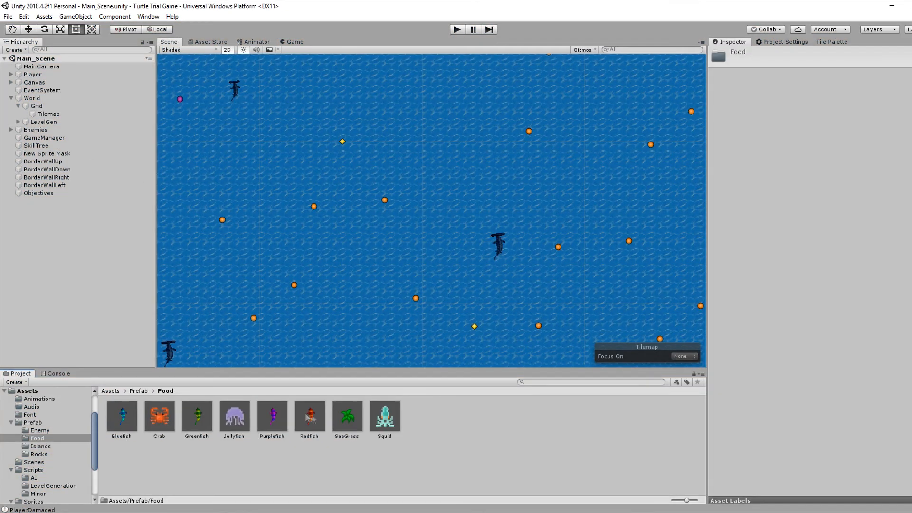
pyautogui.doubleClick(309, 416)
pyautogui.click(809, 438)
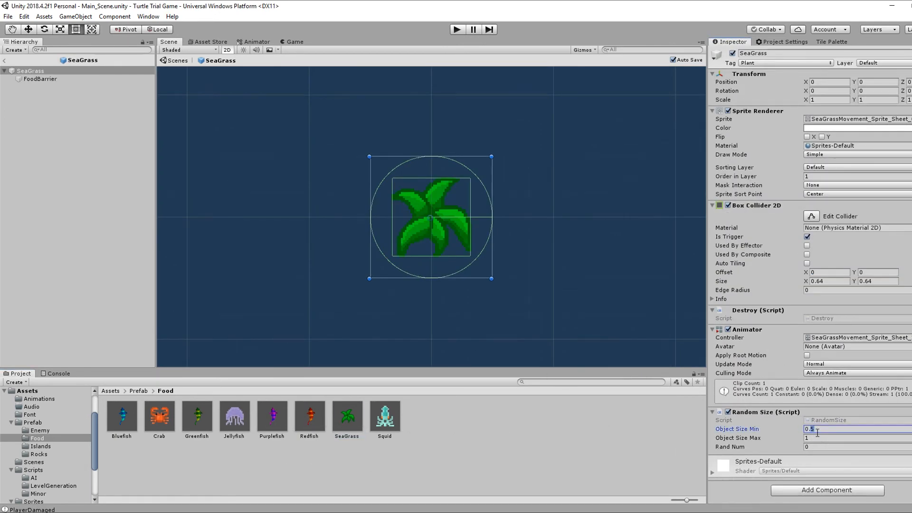
pyautogui.write('8')
pyautogui.click(812, 439)
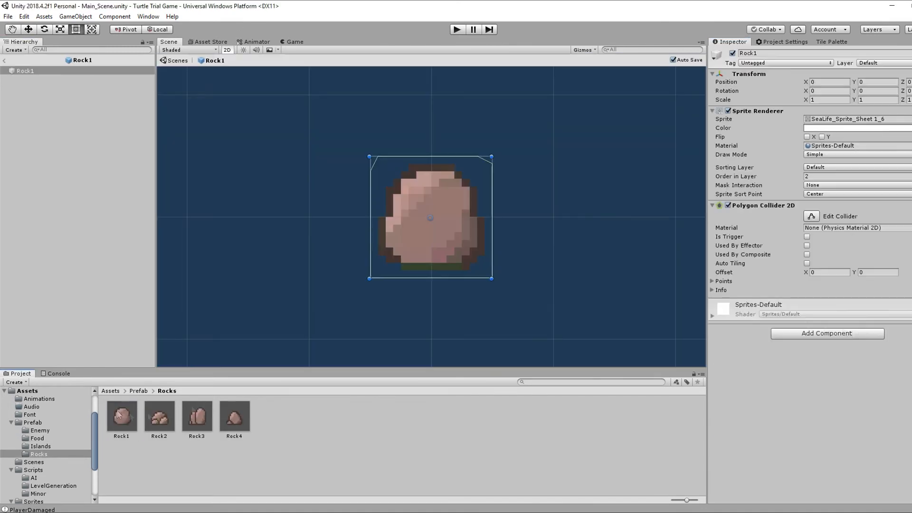
# Step: Add the Random Size script to the Rock1 prefab with Object Size Min 0.5 and Max 3, and copy the component
pyautogui.click(836, 332)
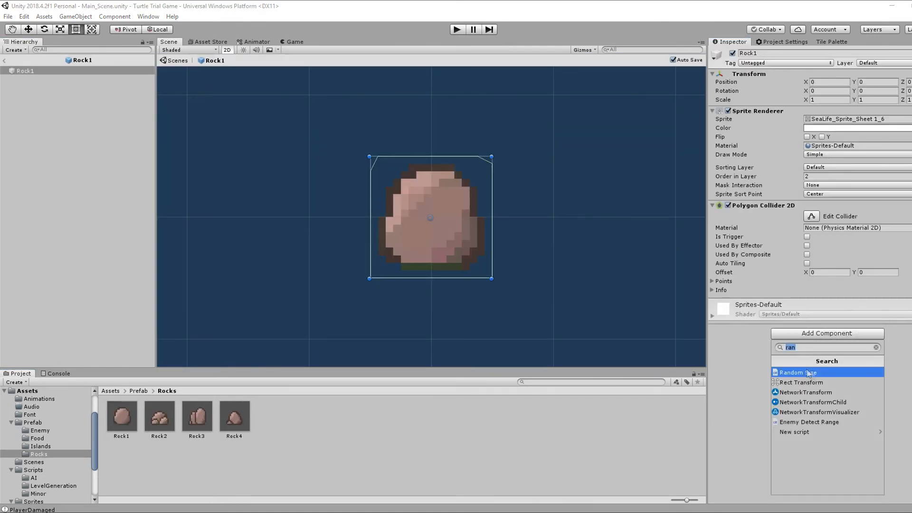
pyautogui.click(809, 374)
pyautogui.write('2')
pyautogui.click(825, 320)
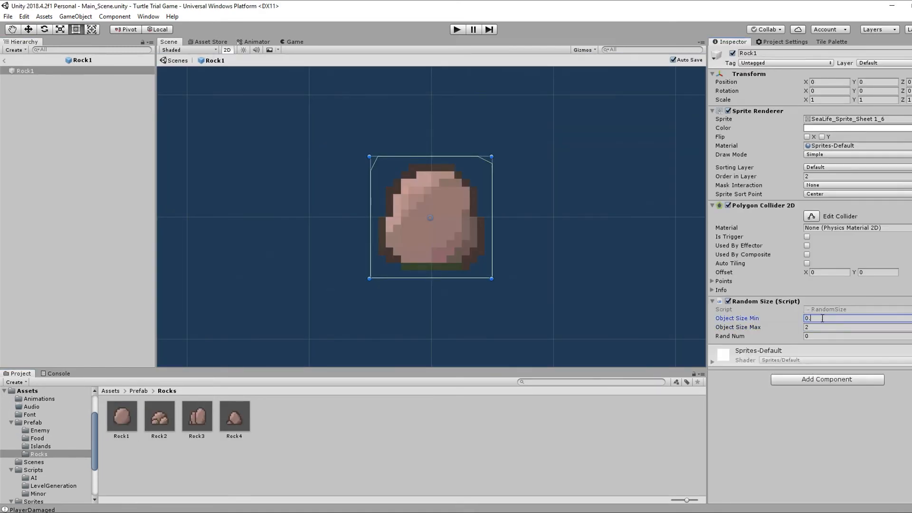
pyautogui.rightClick(837, 304)
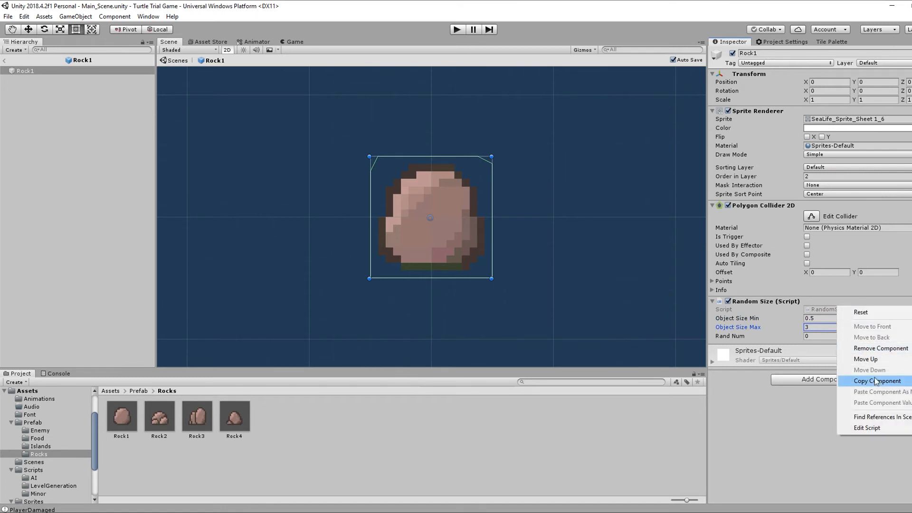
pyautogui.click(853, 363)
# Step: Open the Rock2 prefab and paste the copied Random Size component onto it as new
pyautogui.click(160, 417)
pyautogui.doubleClick(161, 417)
pyautogui.click(827, 333)
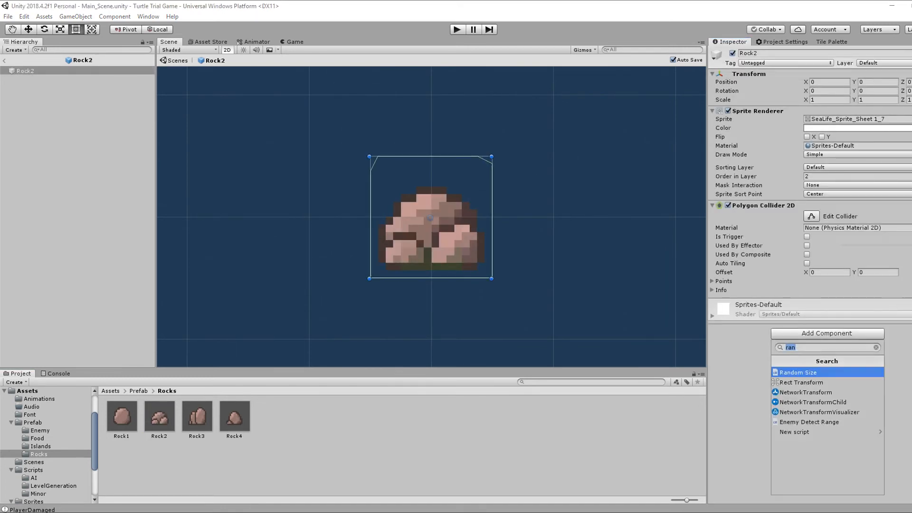
pyautogui.rightClick(791, 111)
pyautogui.click(835, 204)
# Step: Paste the copied Random Size component as new onto the Rock3 and Rock4 prefabs
pyautogui.click(197, 416)
pyautogui.doubleClick(197, 416)
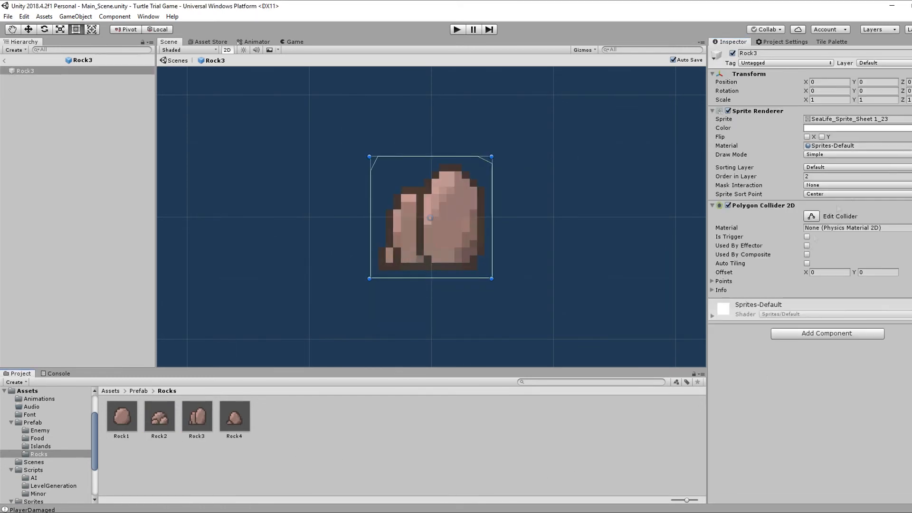
pyautogui.rightClick(837, 207)
pyautogui.click(881, 301)
pyautogui.doubleClick(240, 422)
pyautogui.rightClick(829, 207)
pyautogui.click(860, 298)
# Step: Open Island1 from the Islands folder, add the Random Size script with Object Size Min 1 and Max 3, and copy the component
pyautogui.click(139, 390)
pyautogui.doubleClick(197, 417)
pyautogui.doubleClick(122, 417)
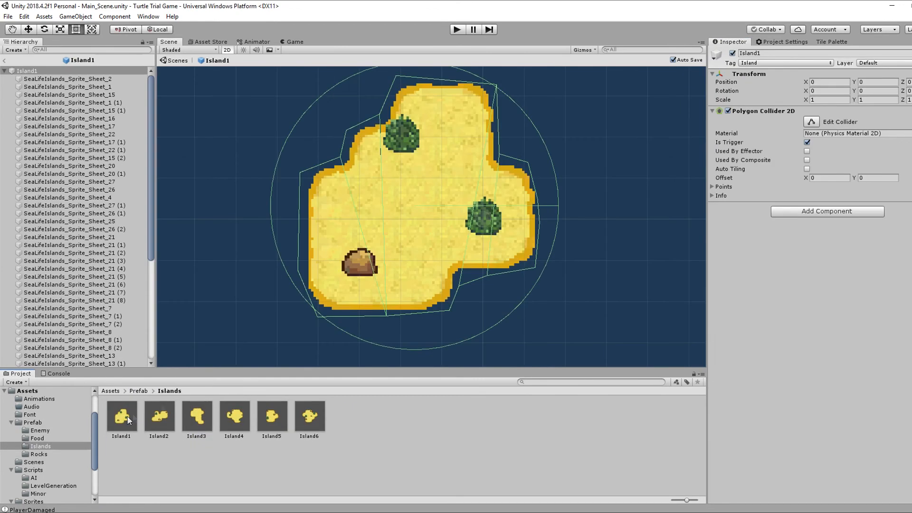
pyautogui.click(797, 210)
pyautogui.click(822, 252)
pyautogui.click(825, 225)
pyautogui.press('Tab')
pyautogui.write('3')
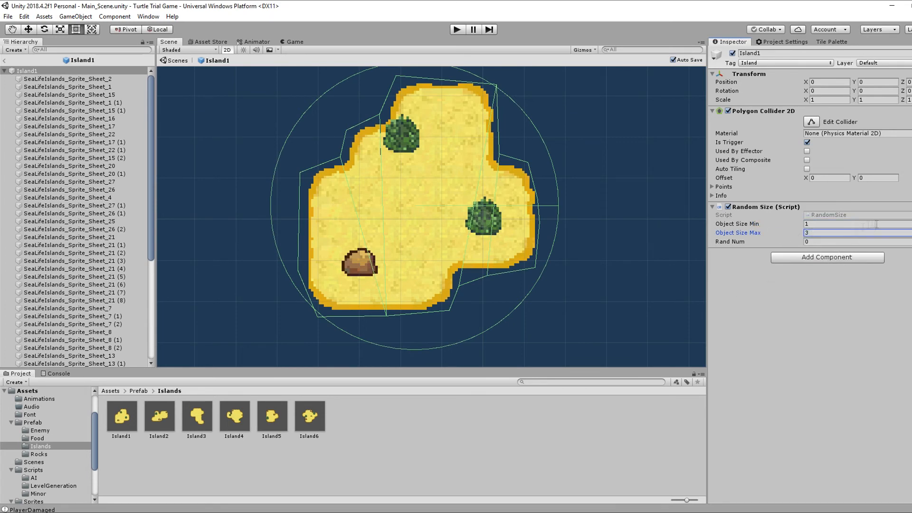
pyautogui.rightClick(877, 208)
pyautogui.click(877, 286)
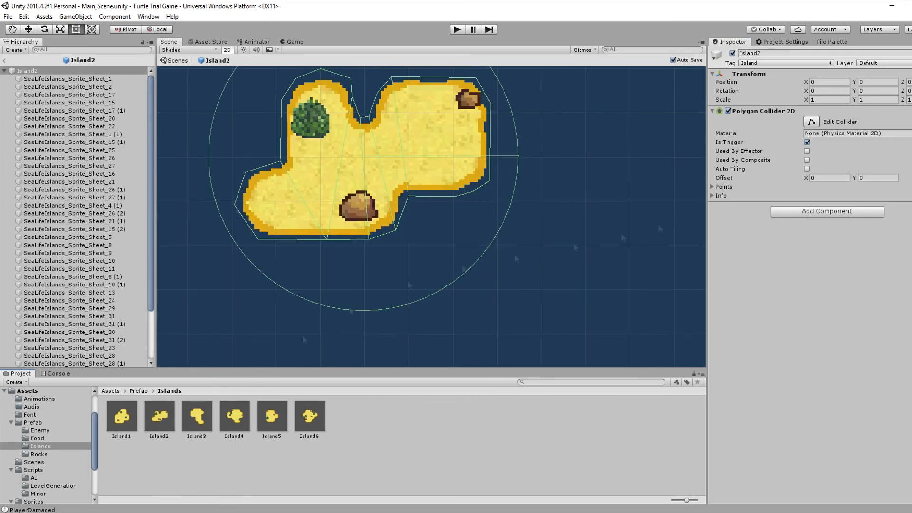
# Step: Paste the copied Random Size component onto the Island2 and Island3 prefabs, and paste its values onto Island6's Random Size script
pyautogui.rightClick(839, 113)
pyautogui.click(879, 201)
pyautogui.doubleClick(193, 423)
pyautogui.rightClick(839, 113)
pyautogui.click(880, 201)
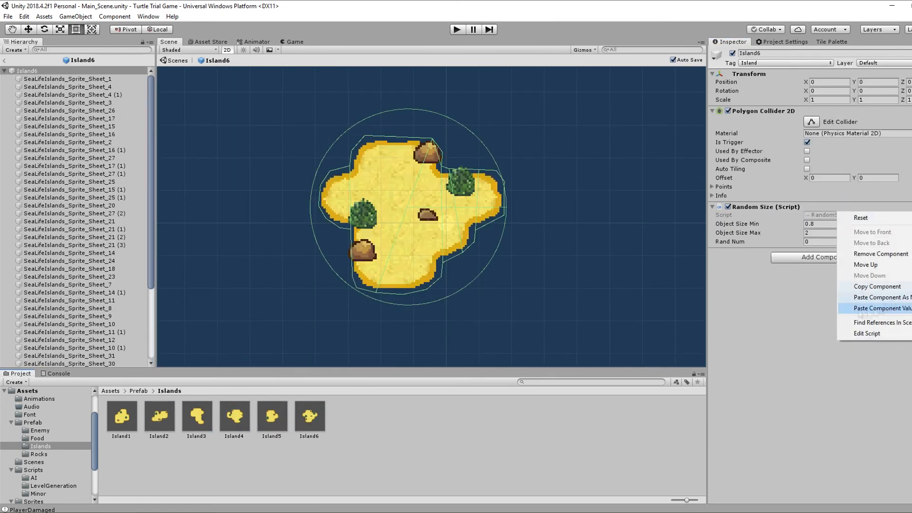
pyautogui.click(850, 306)
pyautogui.click(417, 433)
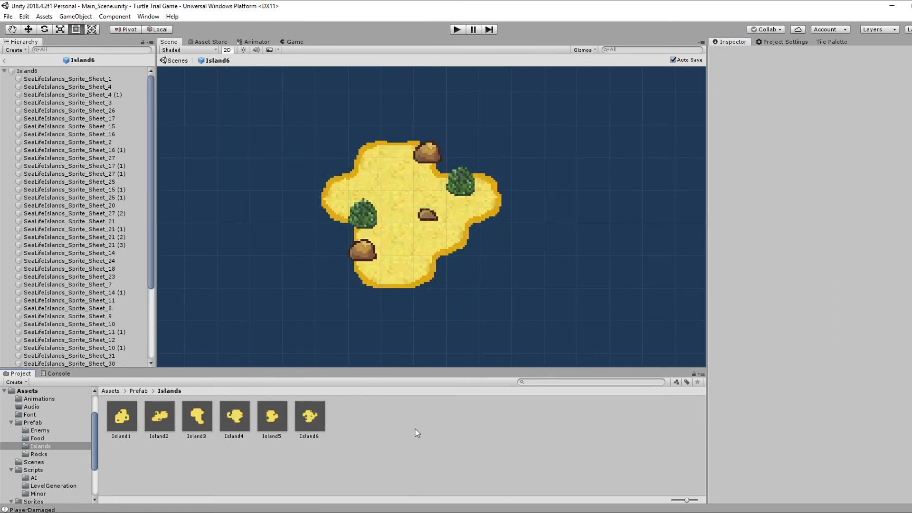
# Step: Play-test the game and examine the sizes of the generated islands and rocks across the whole level in the Scene view
pyautogui.click(138, 390)
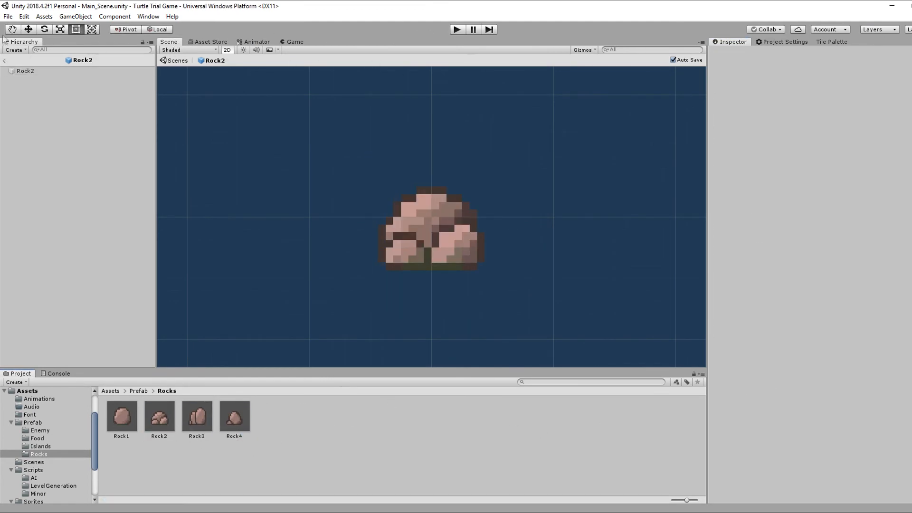
pyautogui.click(457, 29)
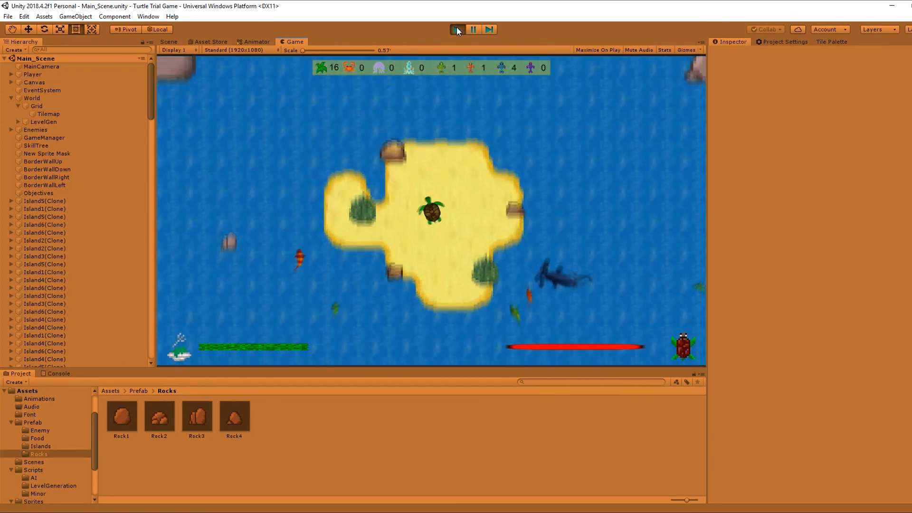
pyautogui.click(168, 41)
pyautogui.scroll(-5, 376, 239)
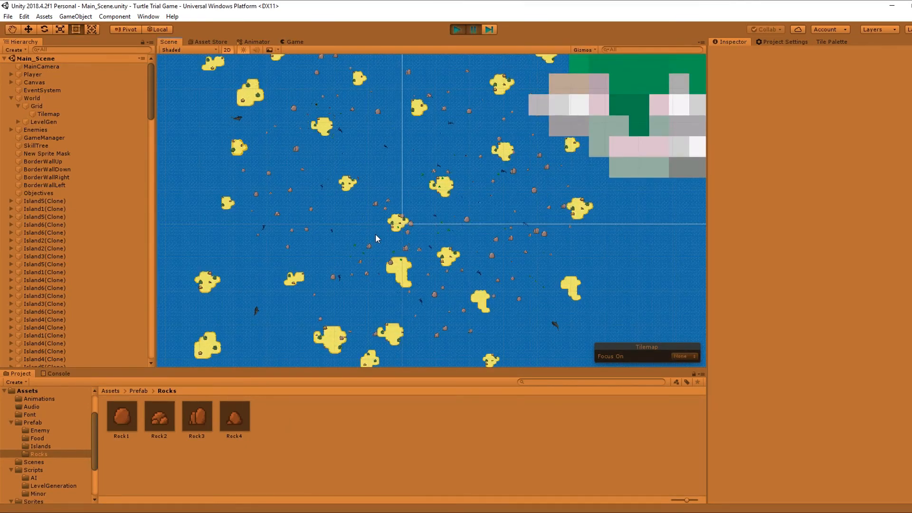
pyautogui.click(458, 30)
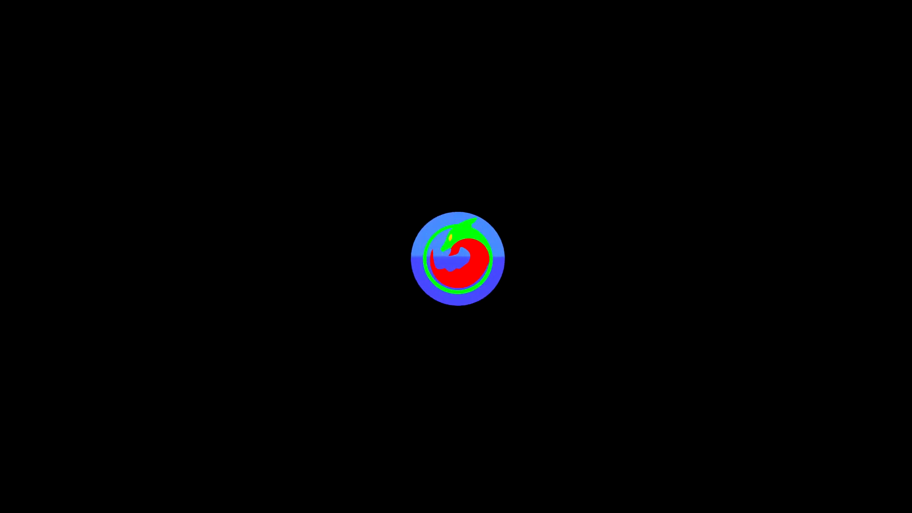